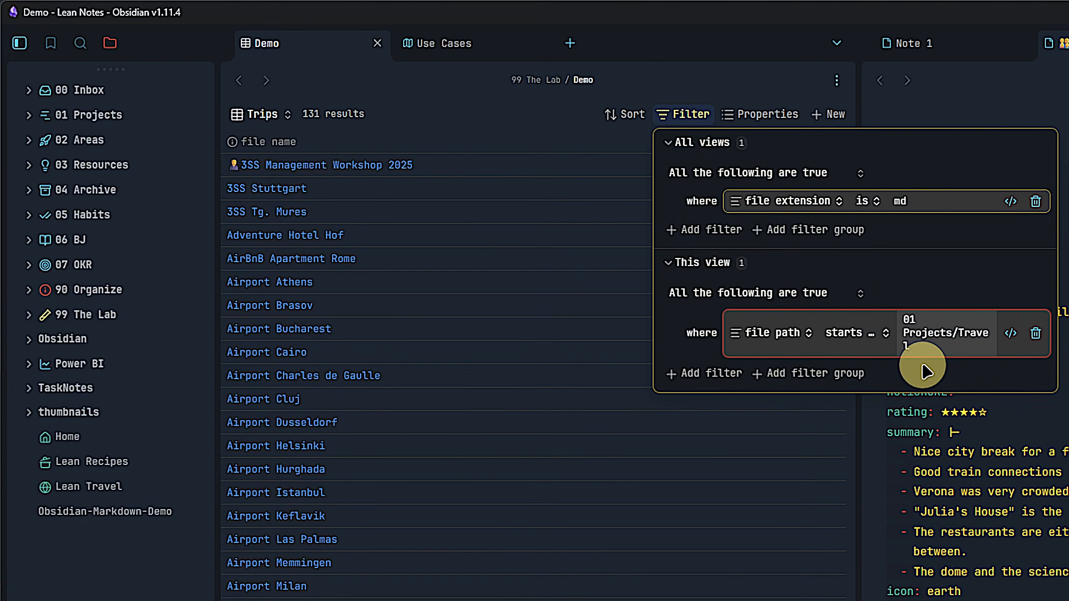
# Close the filter settings and switch the Trips view's layout to Map.
pyautogui.click(919, 329)
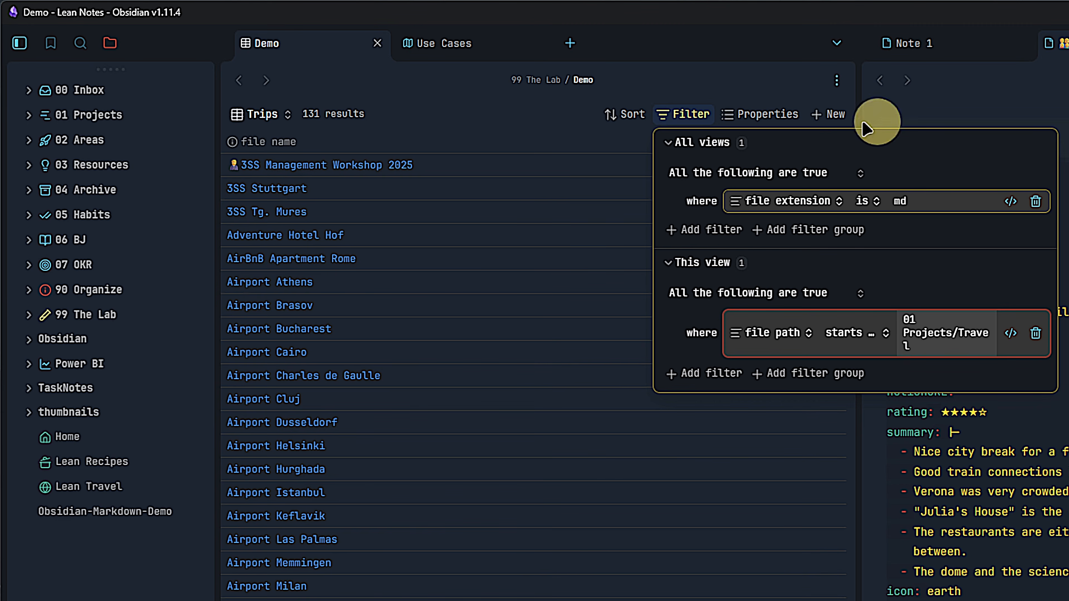
pyautogui.click(546, 109)
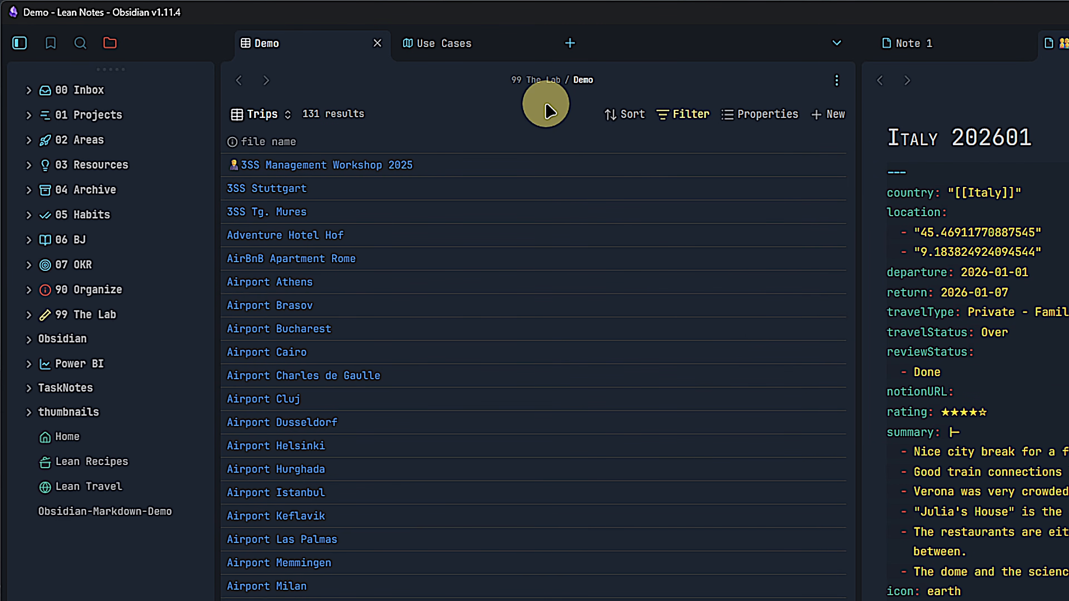
pyautogui.click(257, 114)
pyautogui.click(279, 219)
pyautogui.click(341, 337)
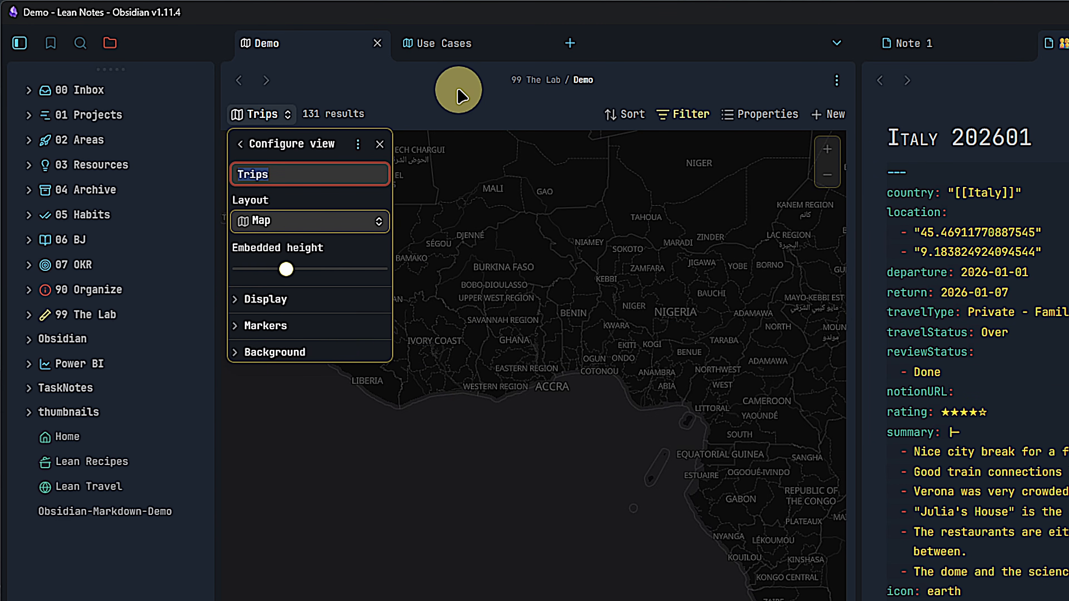
pyautogui.click(453, 94)
# Set the map's default center point near the border of eastern France and Baden-Württemberg, and its default zoom to 4.5.
pyautogui.scroll(-2, 663, 251)
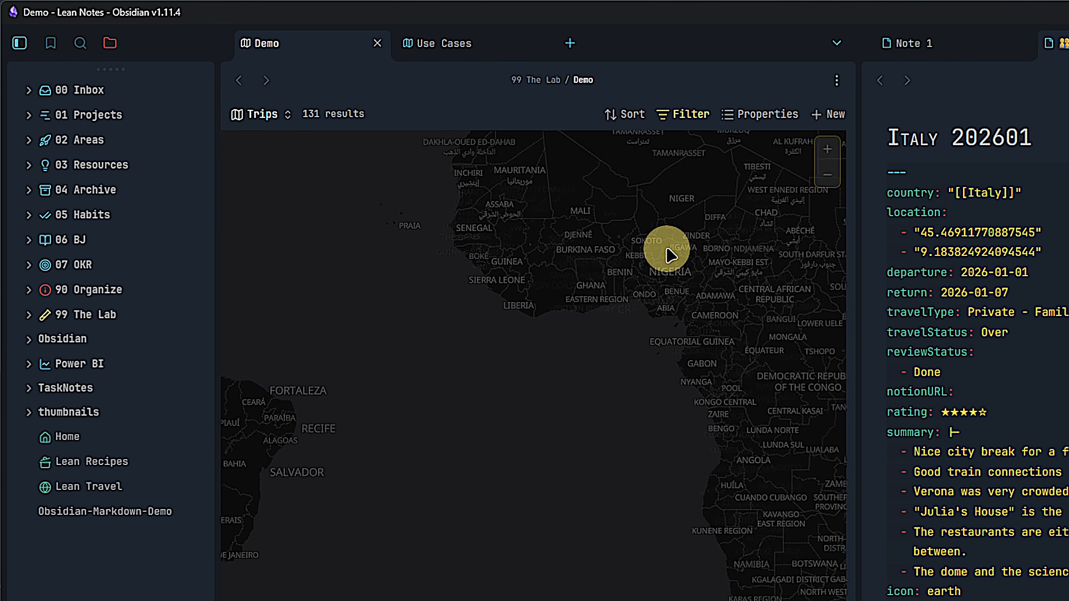
pyautogui.moveTo(663, 251); pyautogui.dragTo(585, 501)
pyautogui.doubleClick(500, 344)
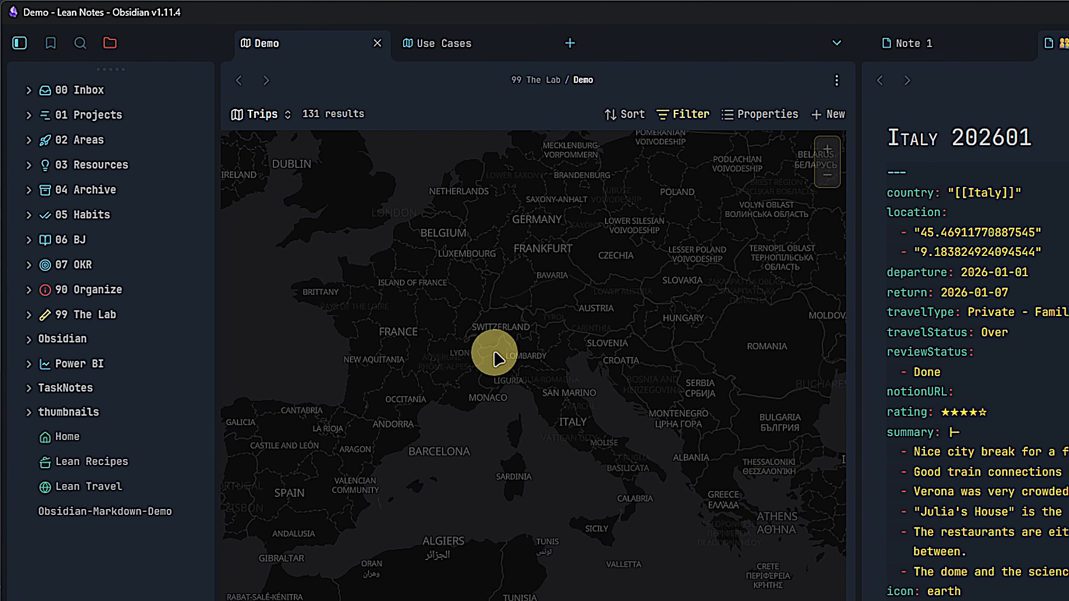
pyautogui.moveTo(494, 353); pyautogui.dragTo(537, 402)
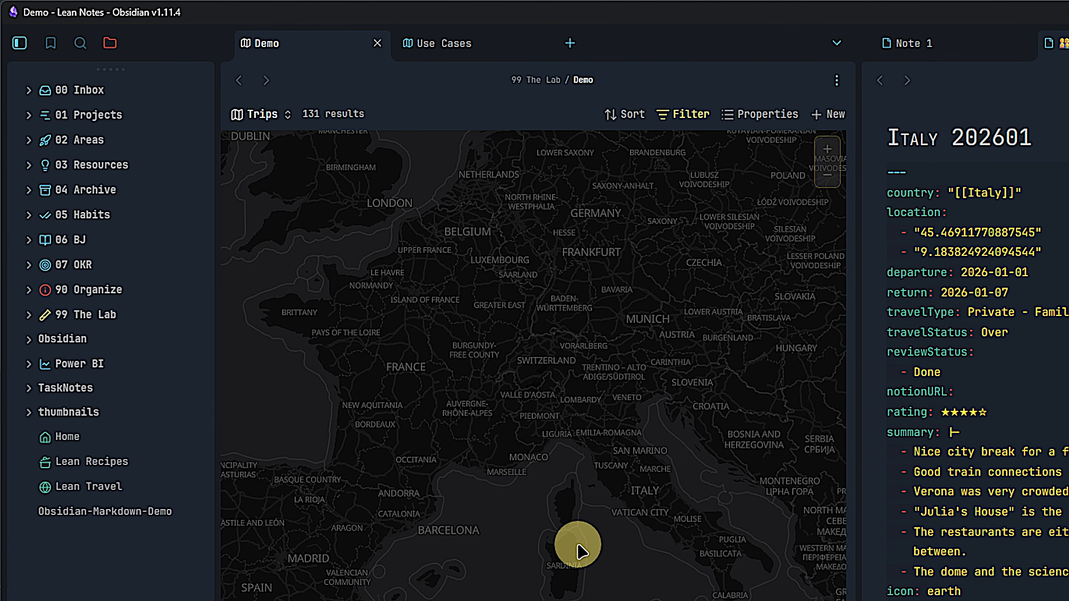
pyautogui.scroll(-3, 580, 446)
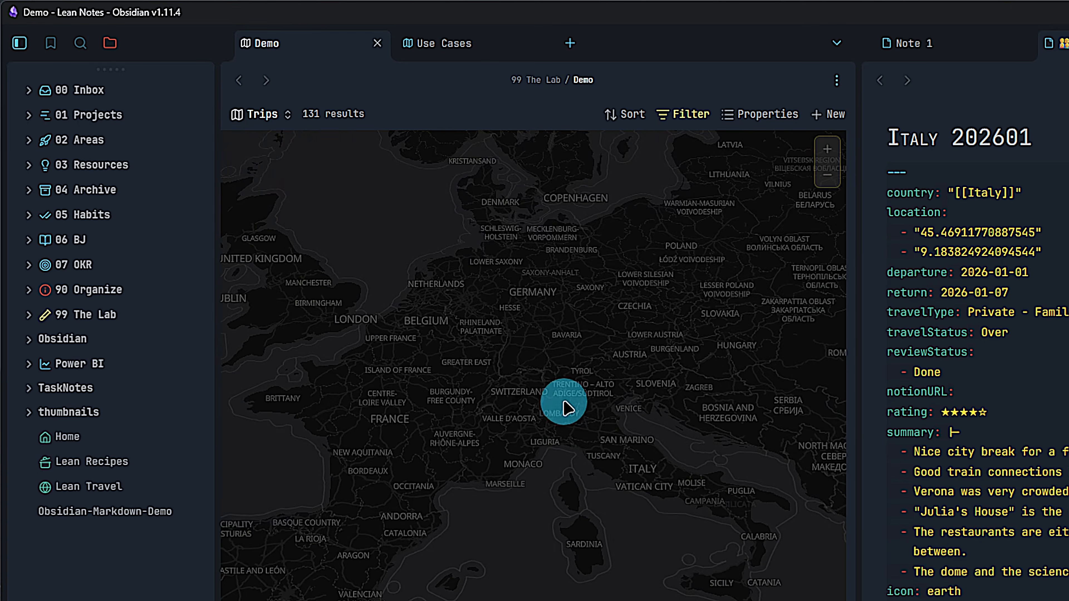
pyautogui.scroll(2, 589, 426)
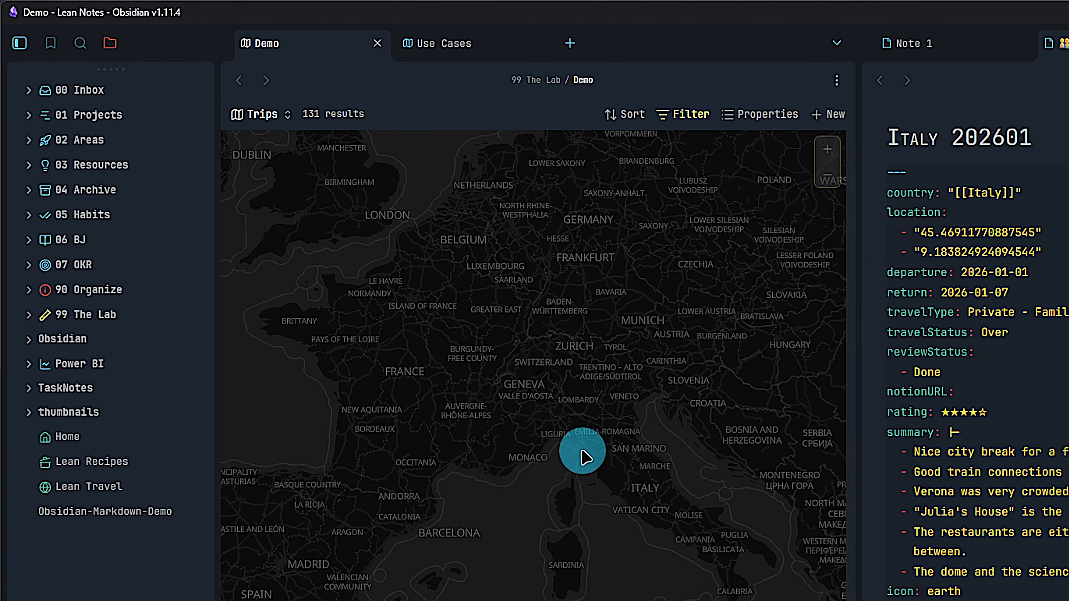
pyautogui.rightClick(606, 447)
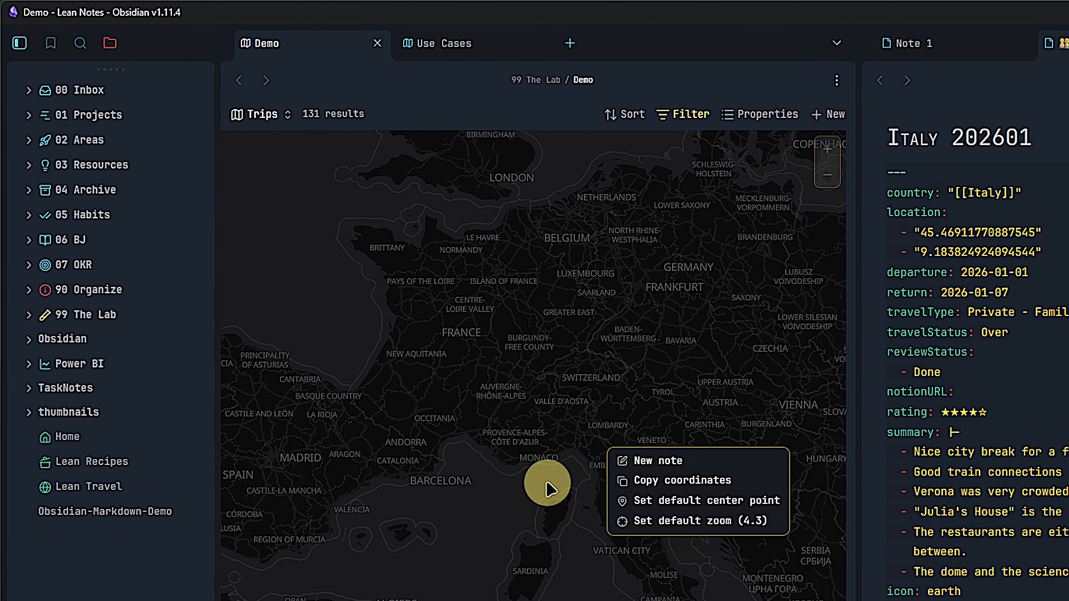
pyautogui.click(575, 399)
pyautogui.moveTo(628, 374); pyautogui.dragTo(566, 353)
pyautogui.rightClick(555, 343)
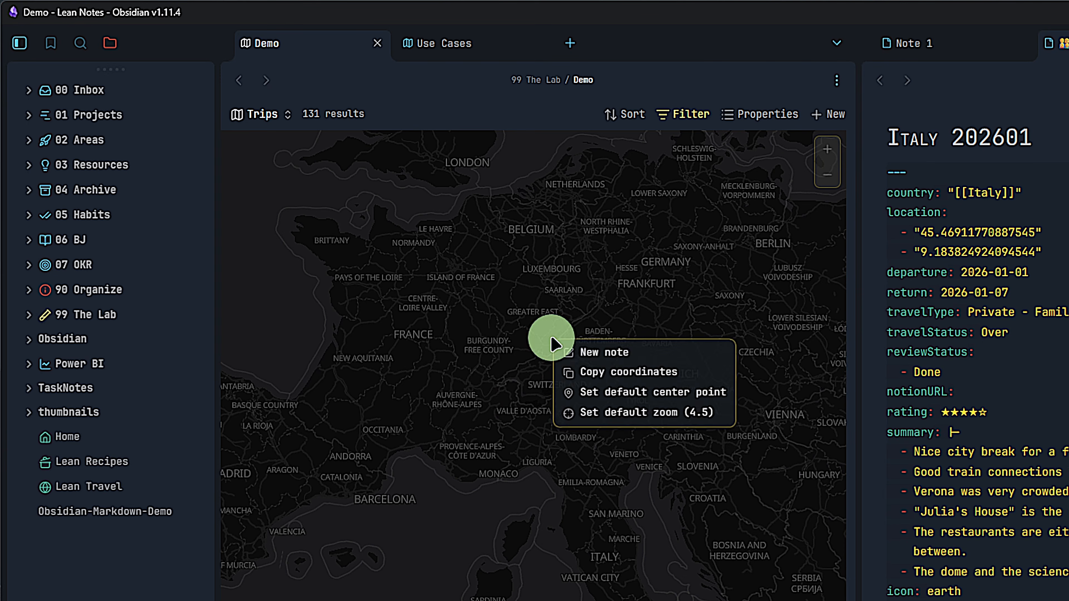
pyautogui.click(655, 398)
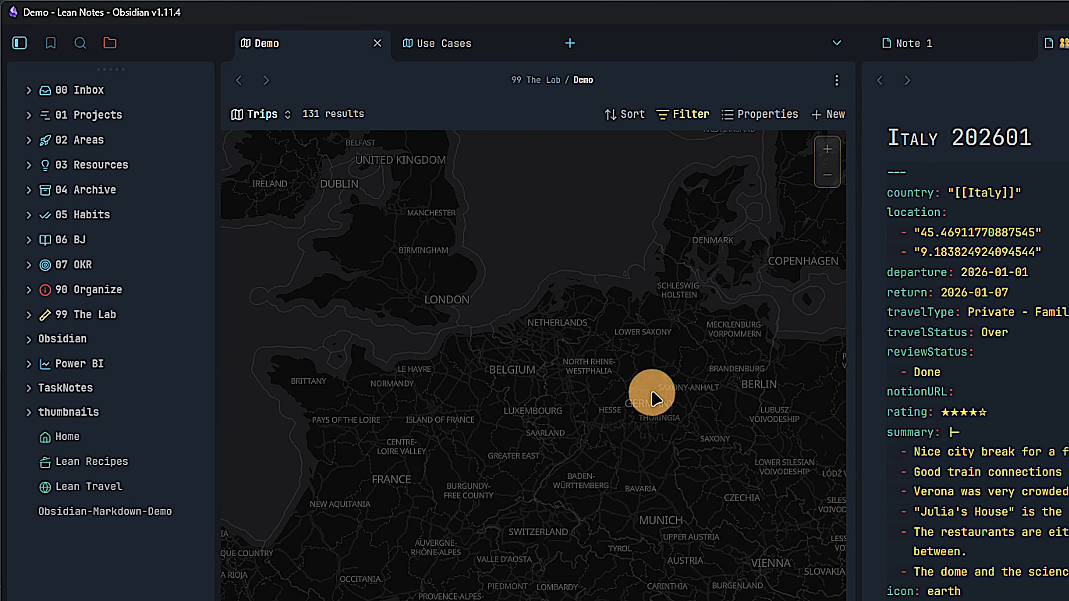
pyautogui.rightClick(535, 500)
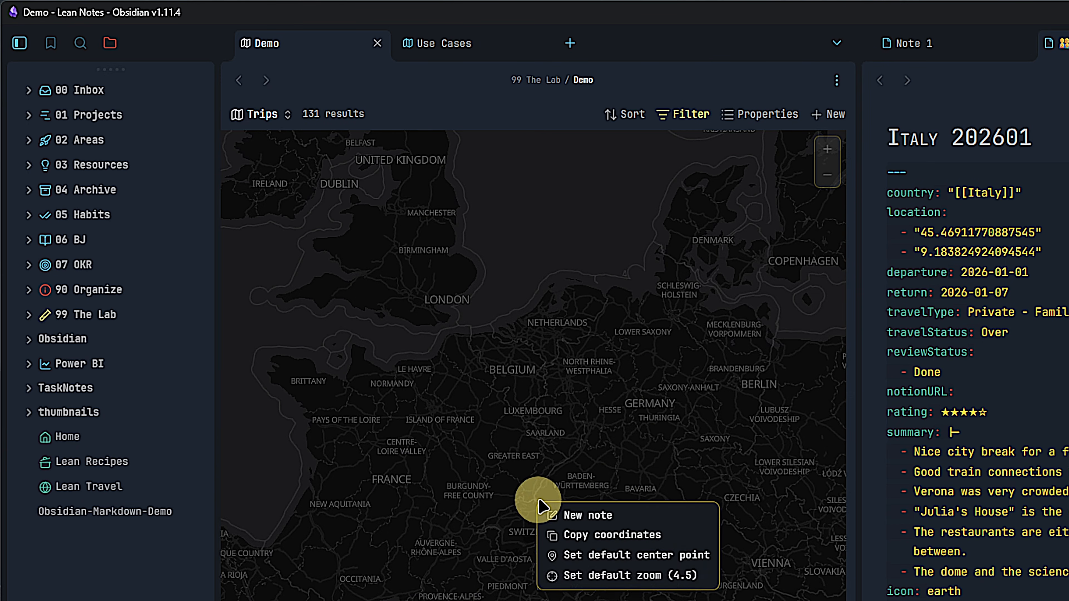
pyautogui.click(612, 581)
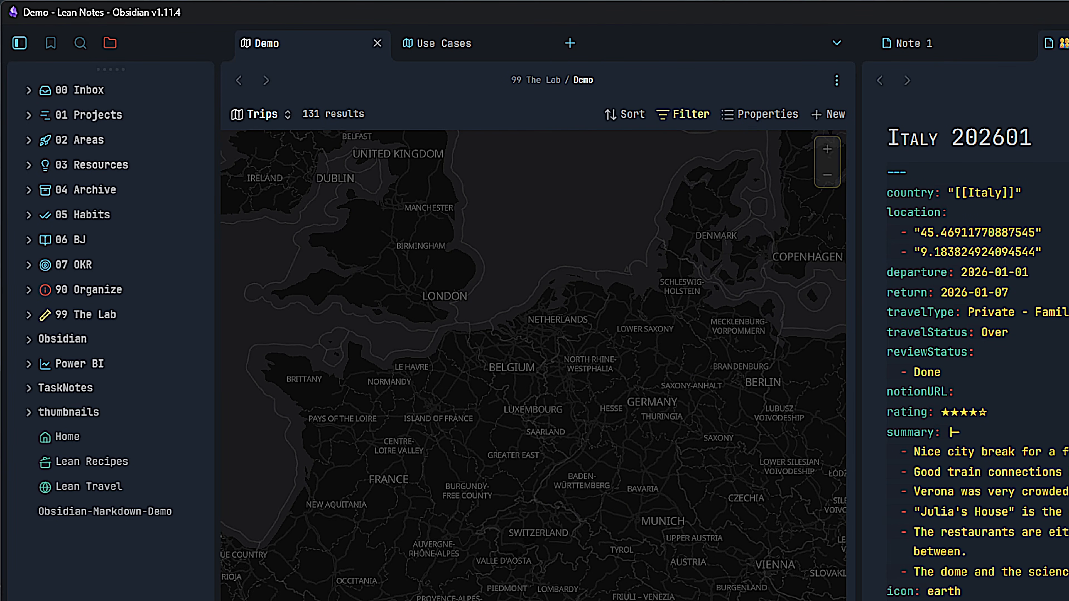
# Set the Trips map's maximum zoom to 19 in its display settings.
pyautogui.click(265, 113)
pyautogui.click(304, 300)
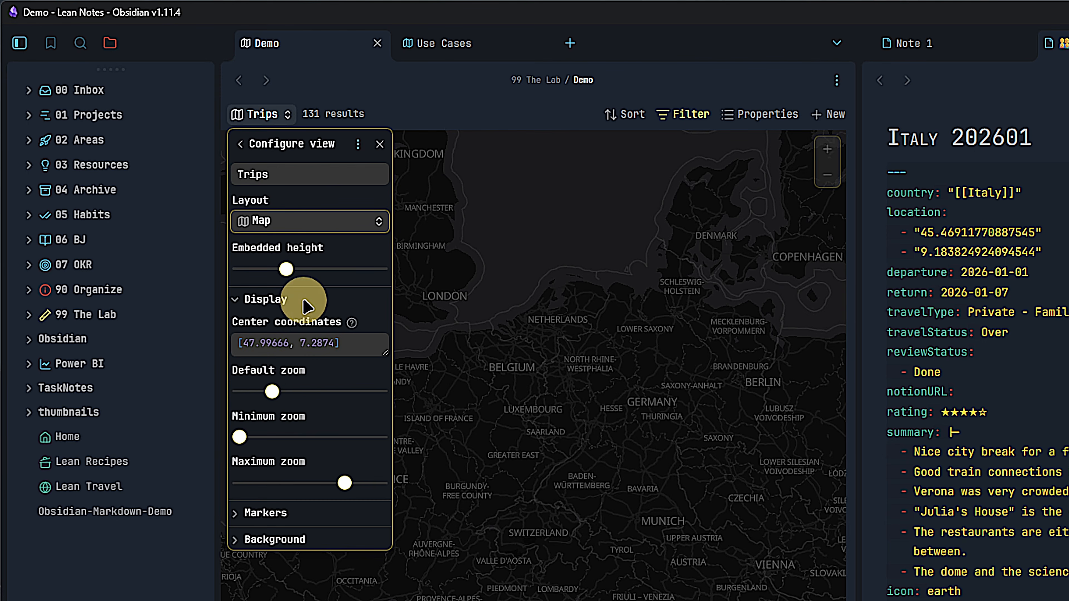
pyautogui.moveTo(272, 392); pyautogui.dragTo(272, 392)
pyautogui.moveTo(345, 483); pyautogui.dragTo(350, 485)
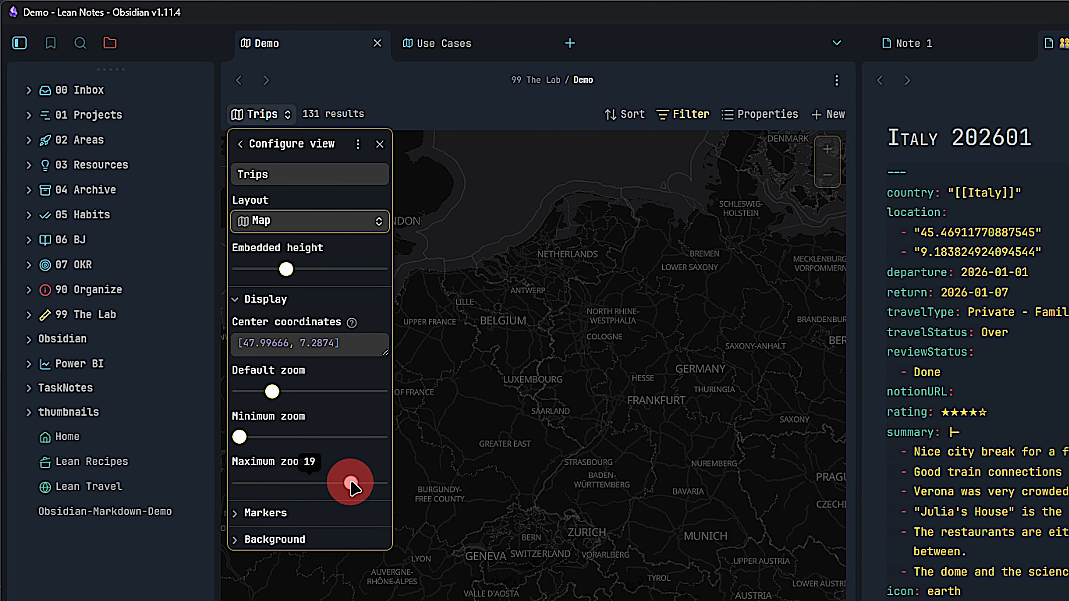
pyautogui.click(446, 102)
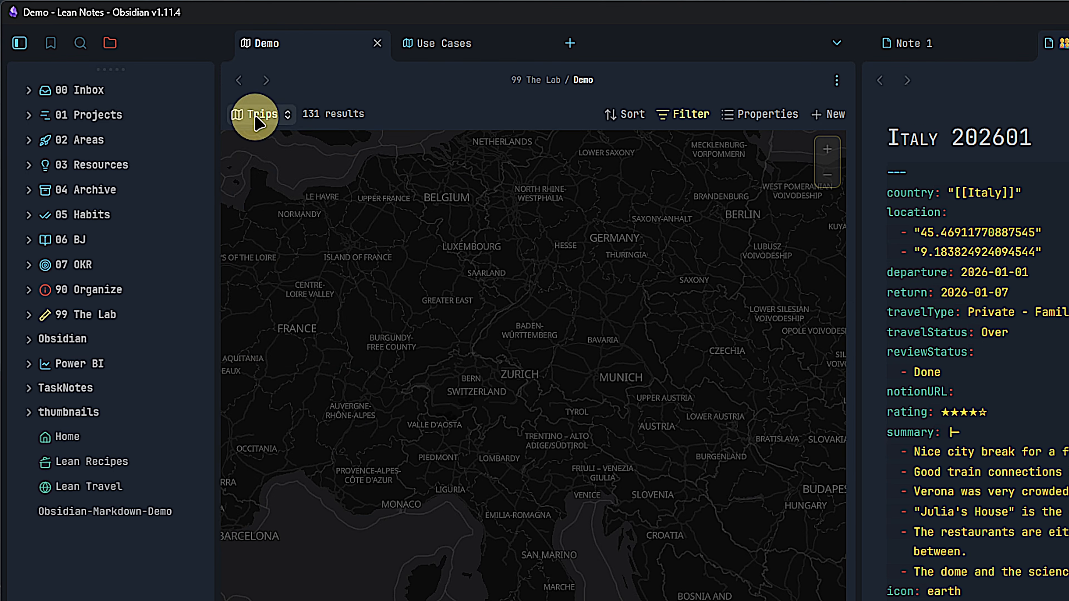
# Assign the location property as the marker coordinates of the Trips map.
pyautogui.click(258, 120)
pyautogui.click(285, 326)
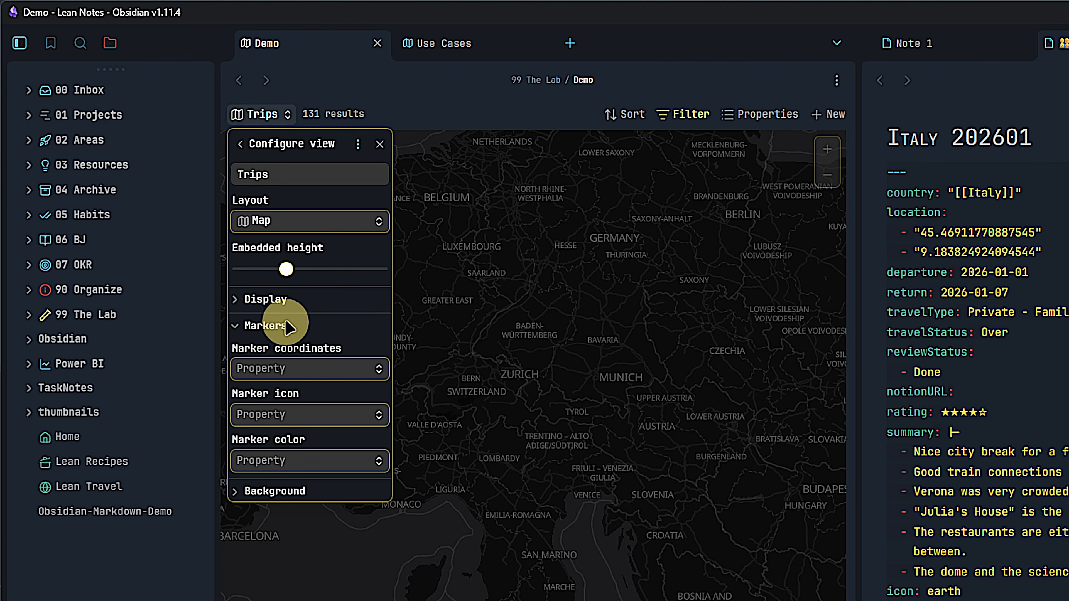
pyautogui.click(321, 374)
pyautogui.write('loca')
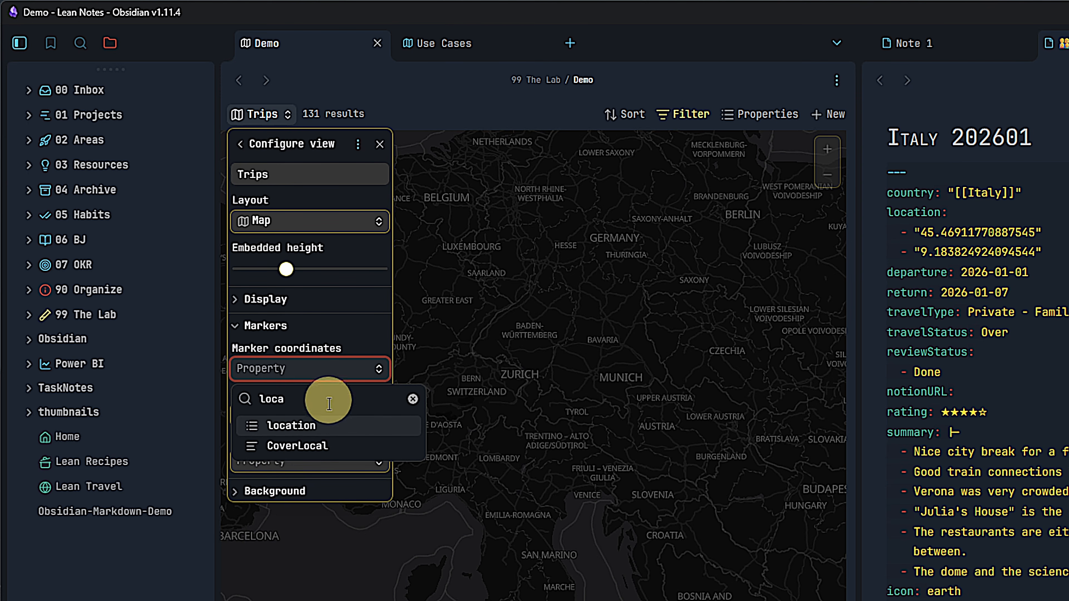
pyautogui.click(329, 426)
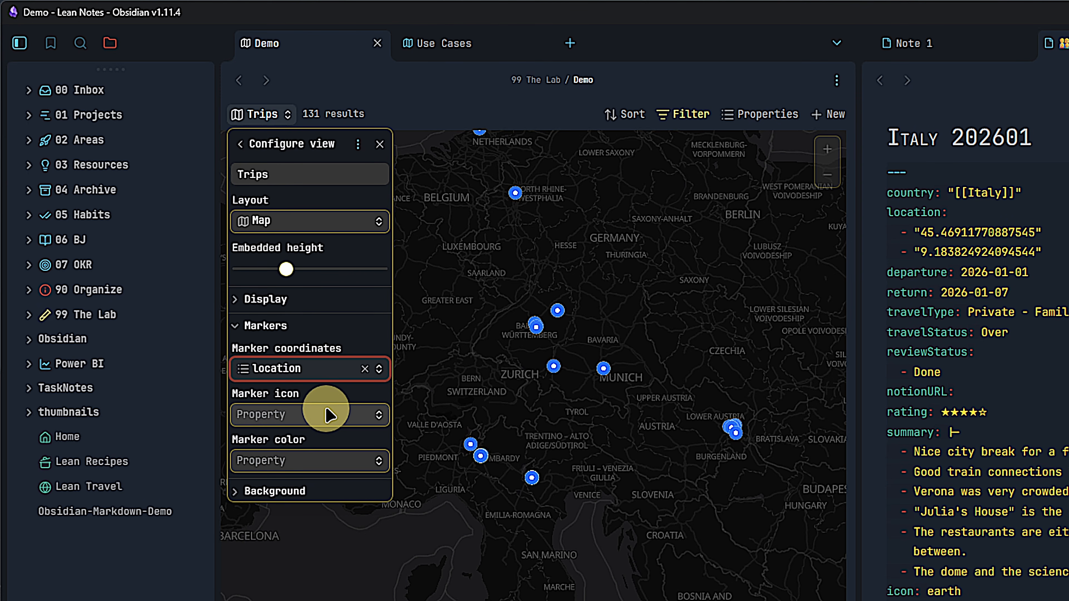
# Assign the icon property as the marker icon of the Trips map.
pyautogui.click(316, 418)
pyautogui.write('icon')
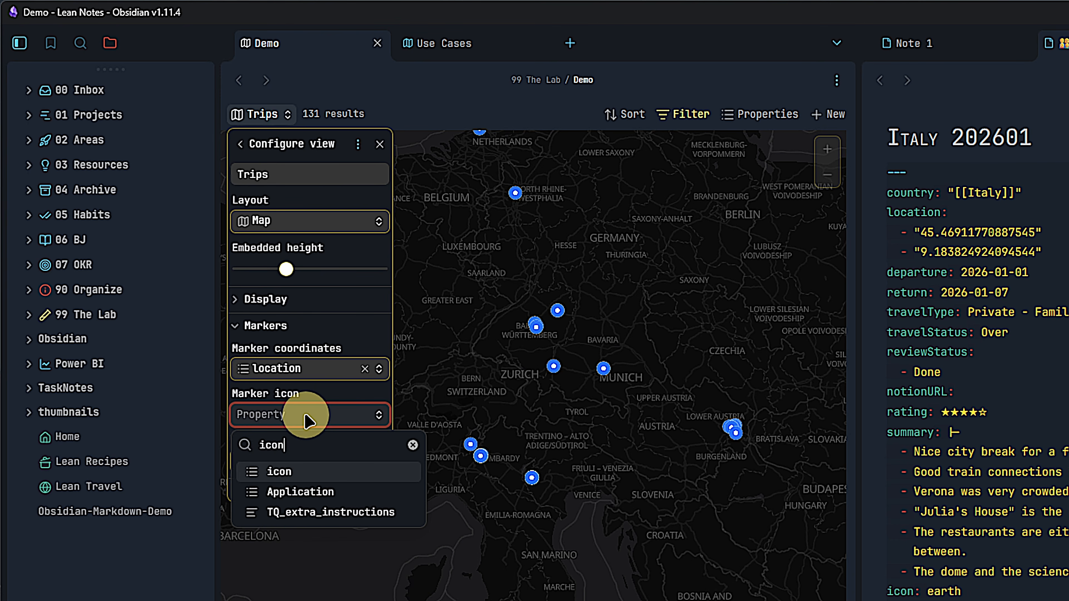
pyautogui.click(311, 471)
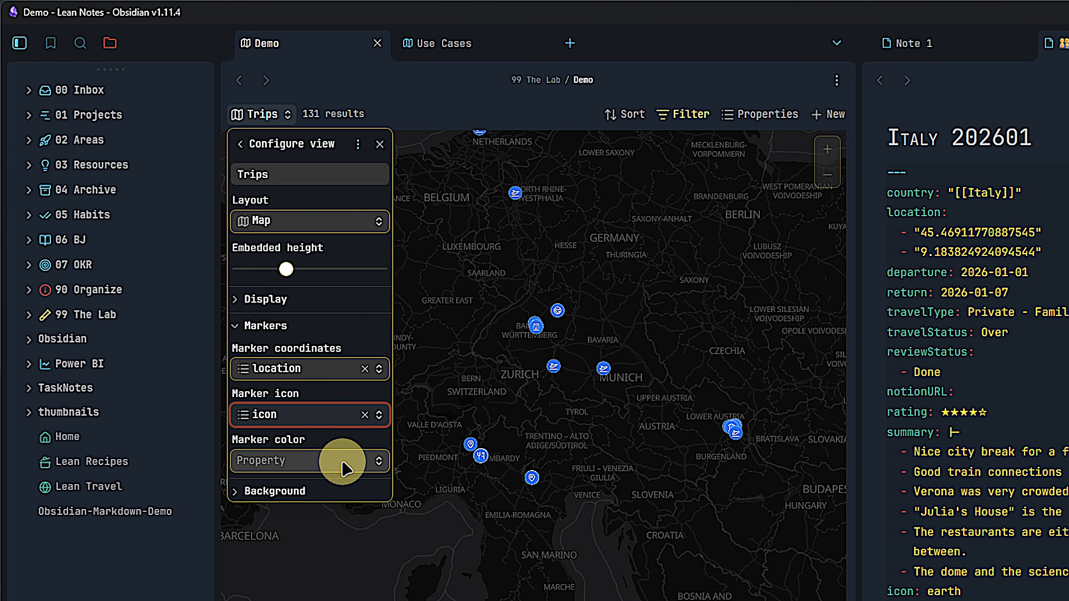
pyautogui.click(492, 452)
# Assign the color property as the marker color of the Trips map.
pyautogui.scroll(5, 492, 451)
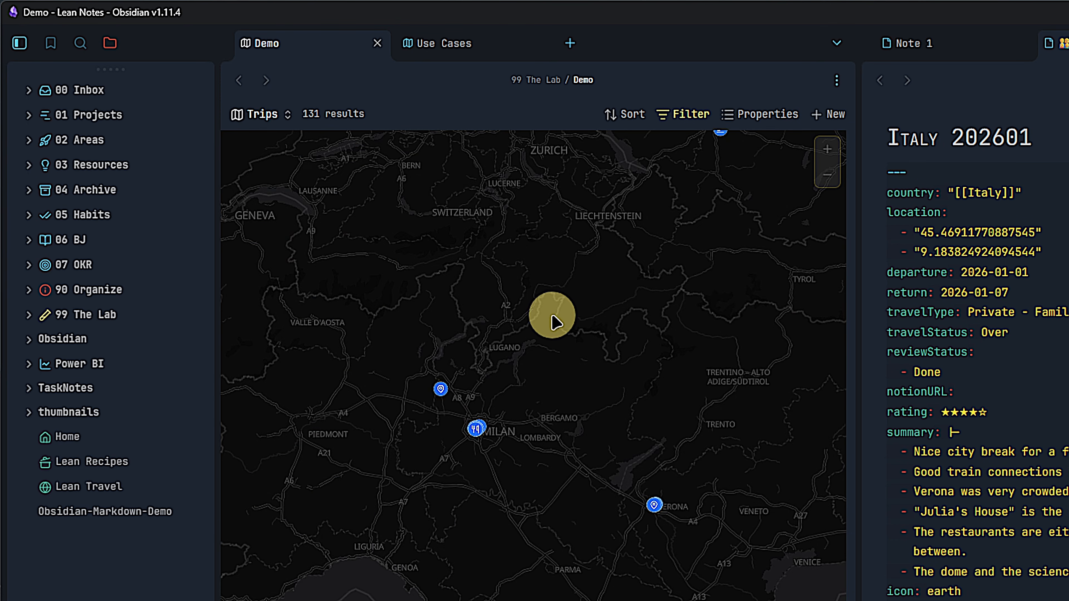
pyautogui.scroll(-4, 553, 320)
pyautogui.moveTo(555, 328); pyautogui.dragTo(494, 406)
pyautogui.click(261, 114)
pyautogui.click(265, 325)
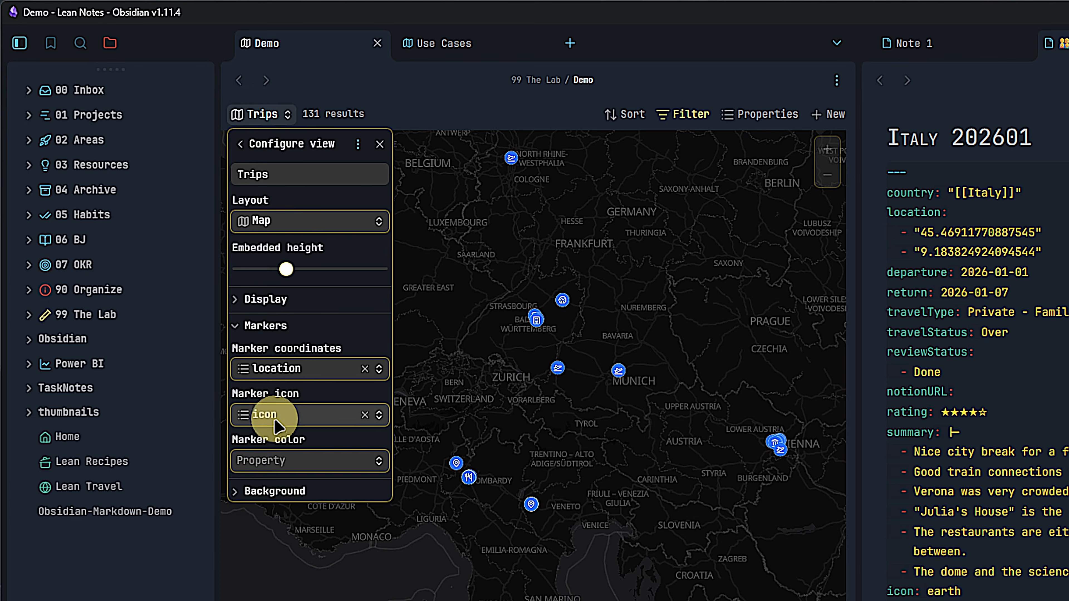
pyautogui.click(280, 461)
pyautogui.write('colo')
pyautogui.click(294, 516)
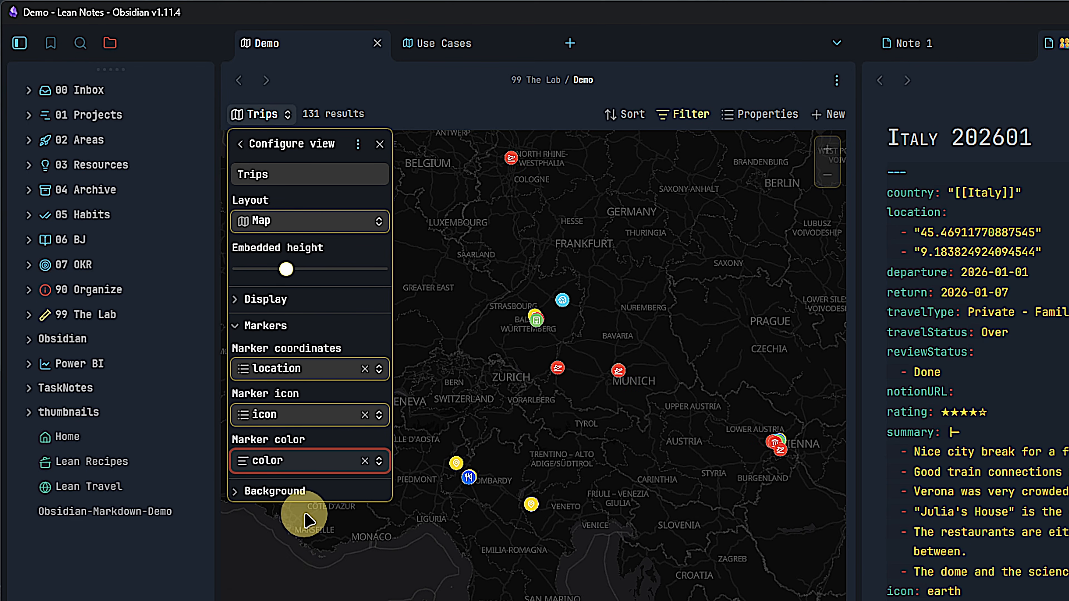
pyautogui.click(292, 575)
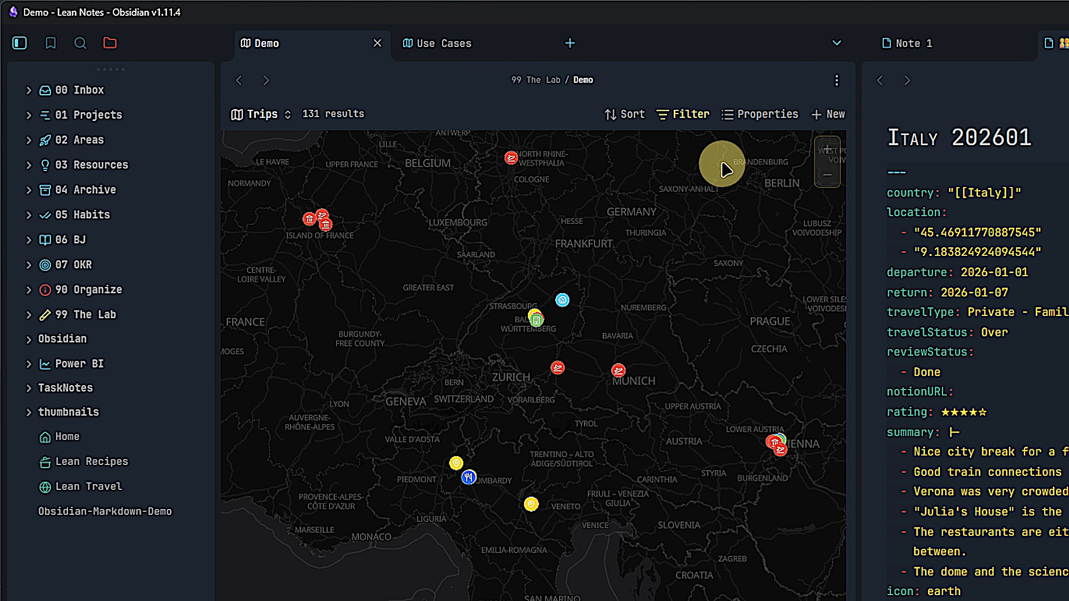
# Add a filter to this view requiring that file tags contains Travel/Trip, and review the filtered map.
pyautogui.click(684, 114)
pyautogui.click(697, 366)
pyautogui.write('tag')
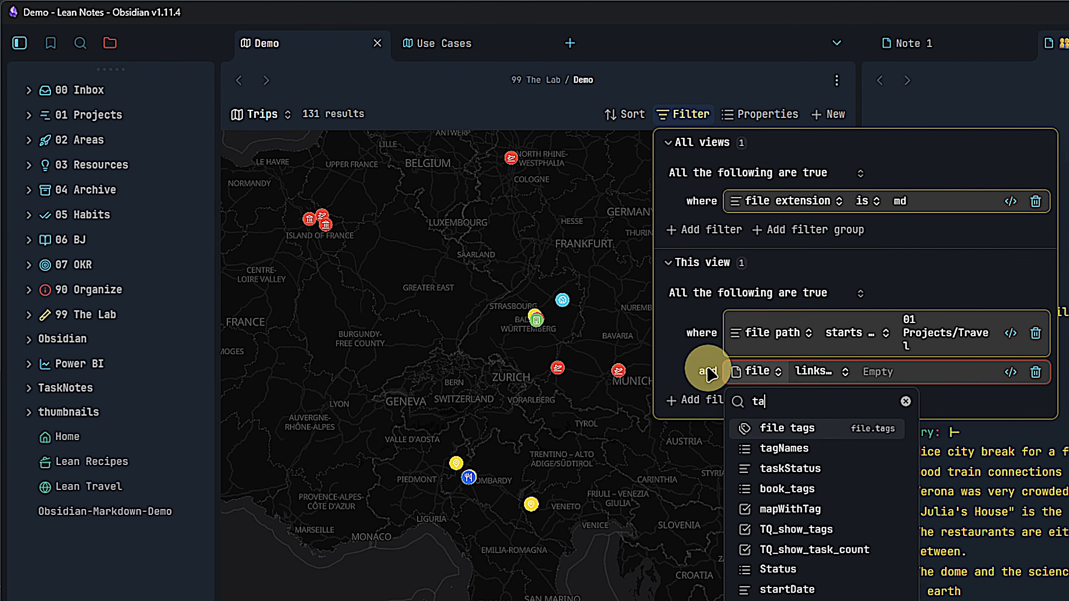
pyautogui.click(811, 422)
pyautogui.click(905, 431)
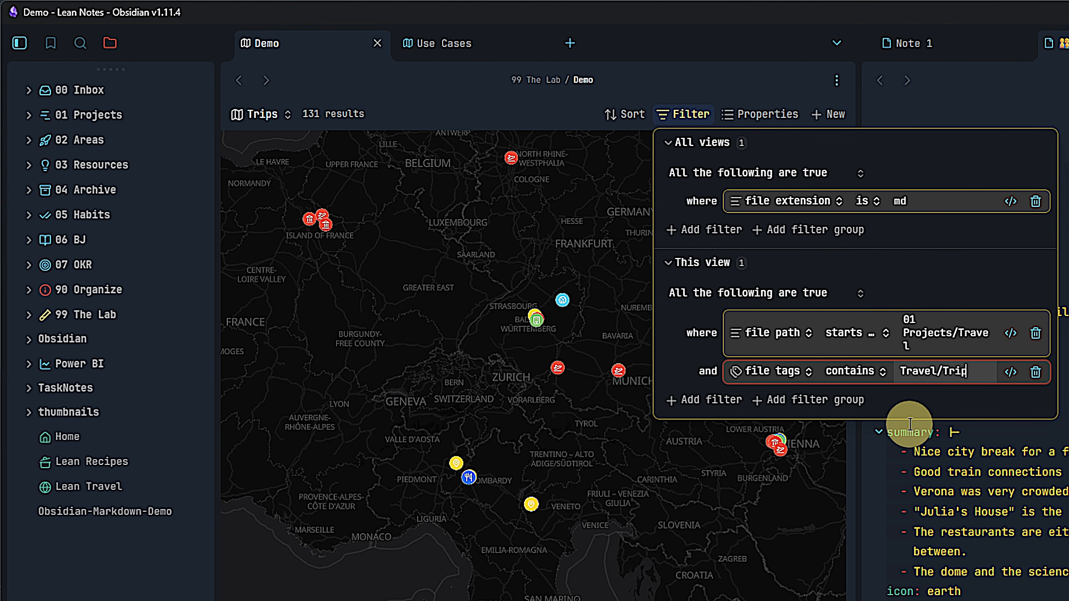
pyautogui.click(461, 101)
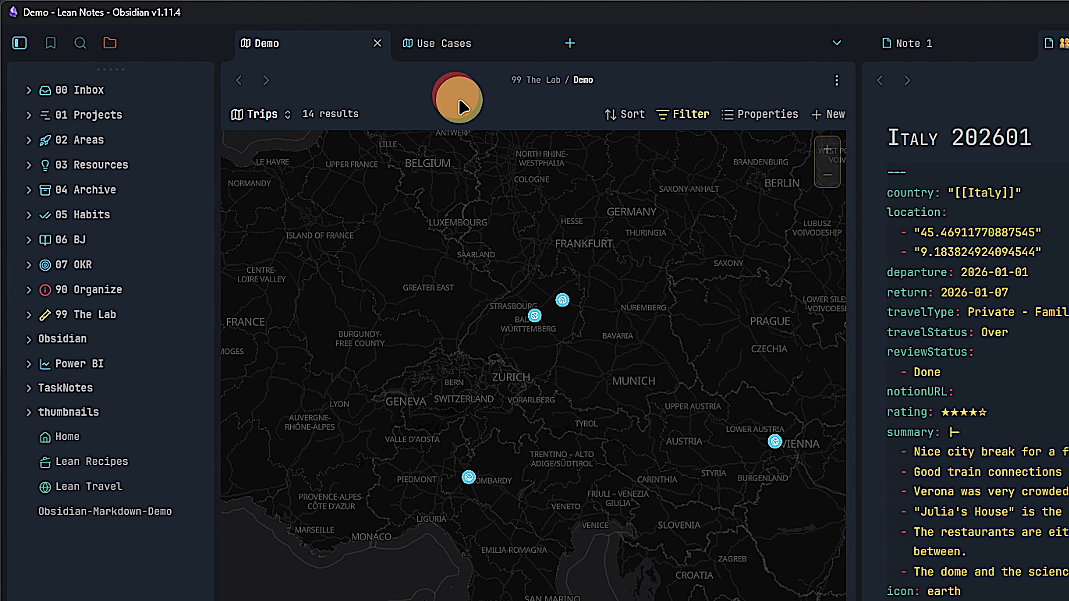
pyautogui.moveTo(589, 365); pyautogui.dragTo(539, 406)
pyautogui.scroll(-2, 546, 403)
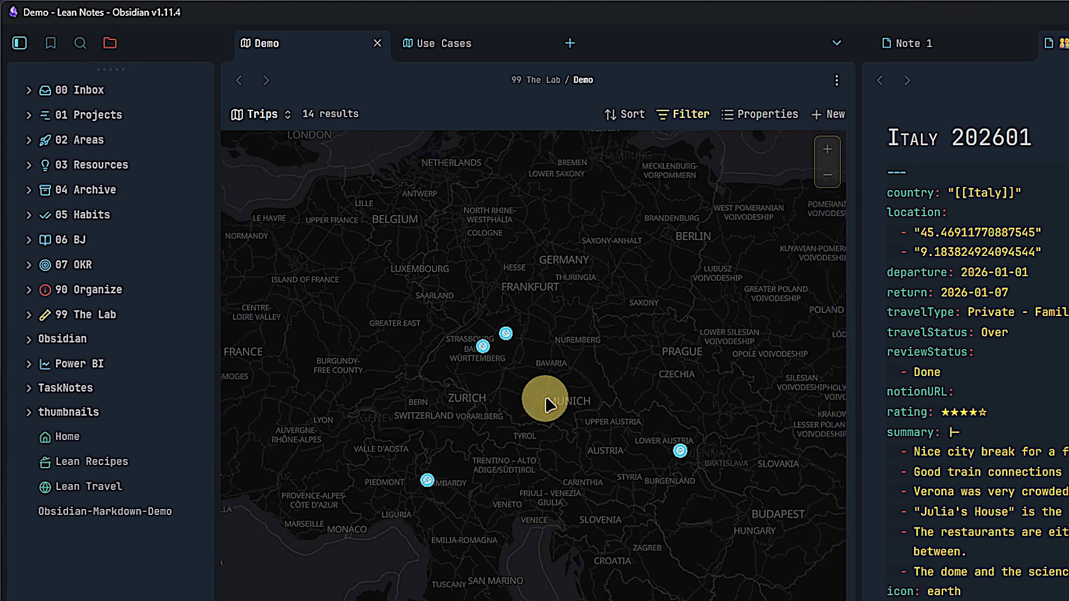
pyautogui.moveTo(565, 494); pyautogui.dragTo(548, 448)
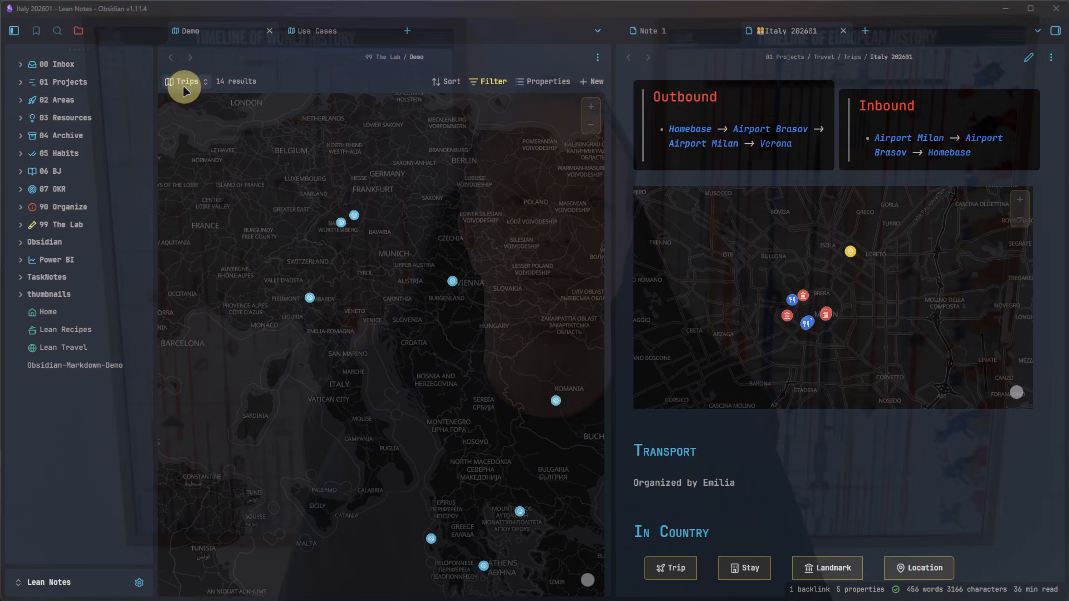
# Duplicate the Trips view and name the copy TripContext.
pyautogui.click(179, 88)
pyautogui.click(255, 108)
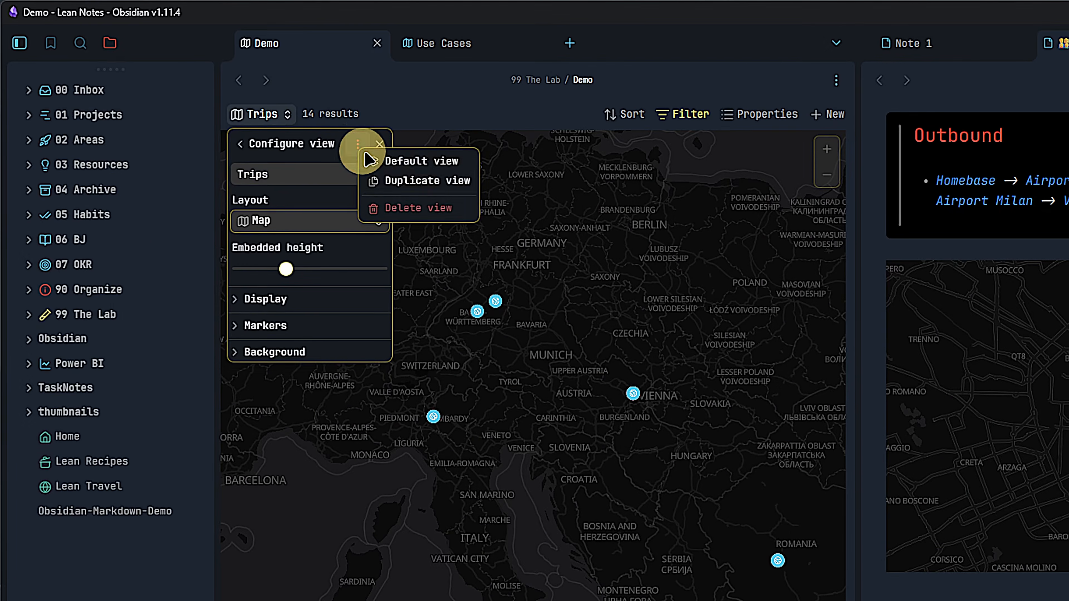
pyautogui.click(404, 181)
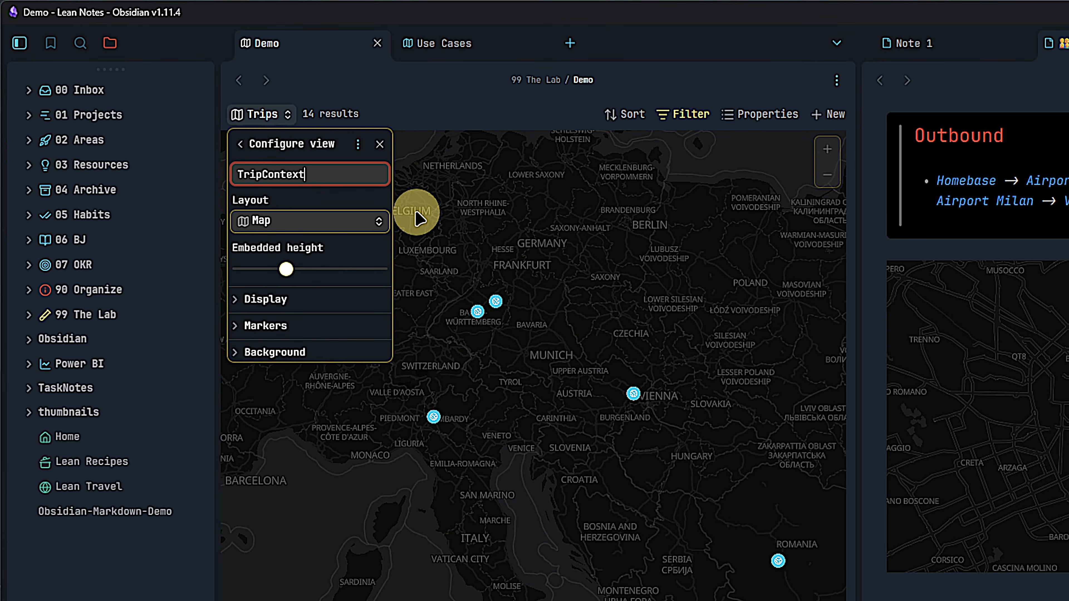
pyautogui.press('Return')
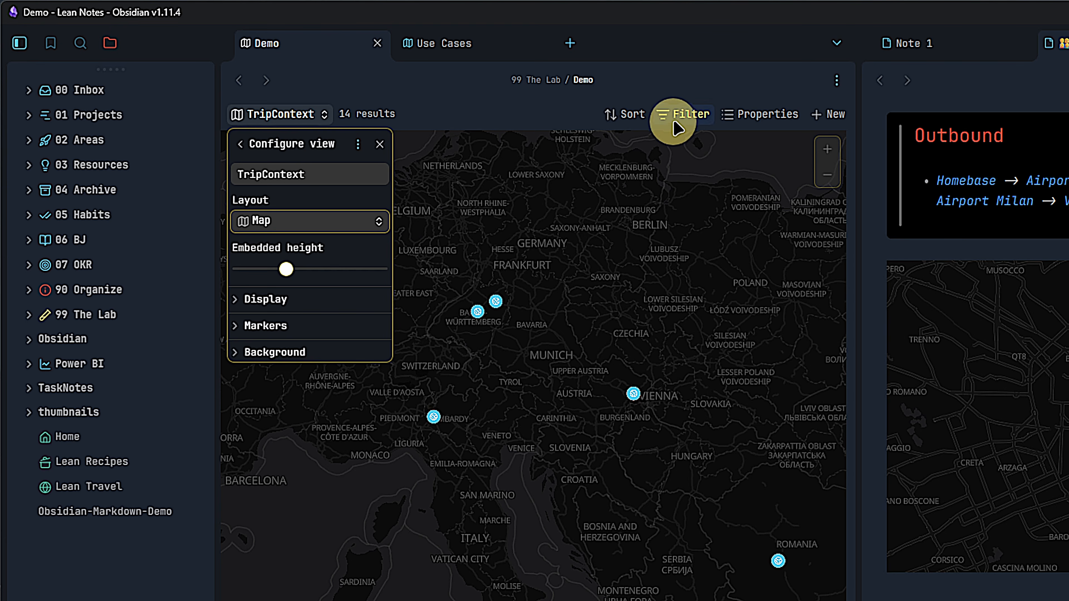
# Replace the TripContext view's Travel/Trip tag filter with the formula this.file.hasLink(file).
pyautogui.click(684, 118)
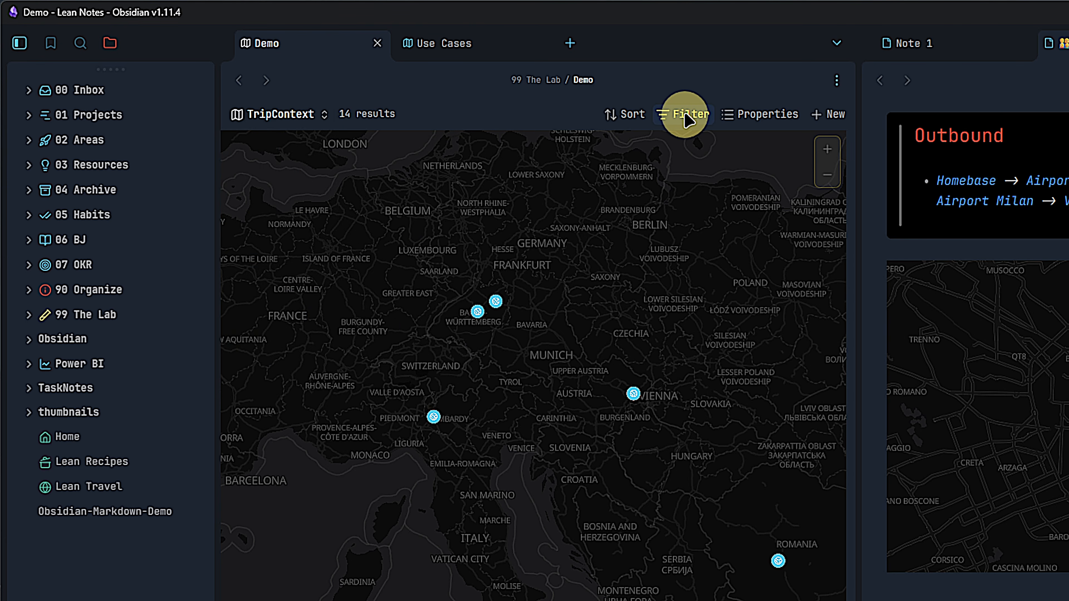
pyautogui.click(686, 119)
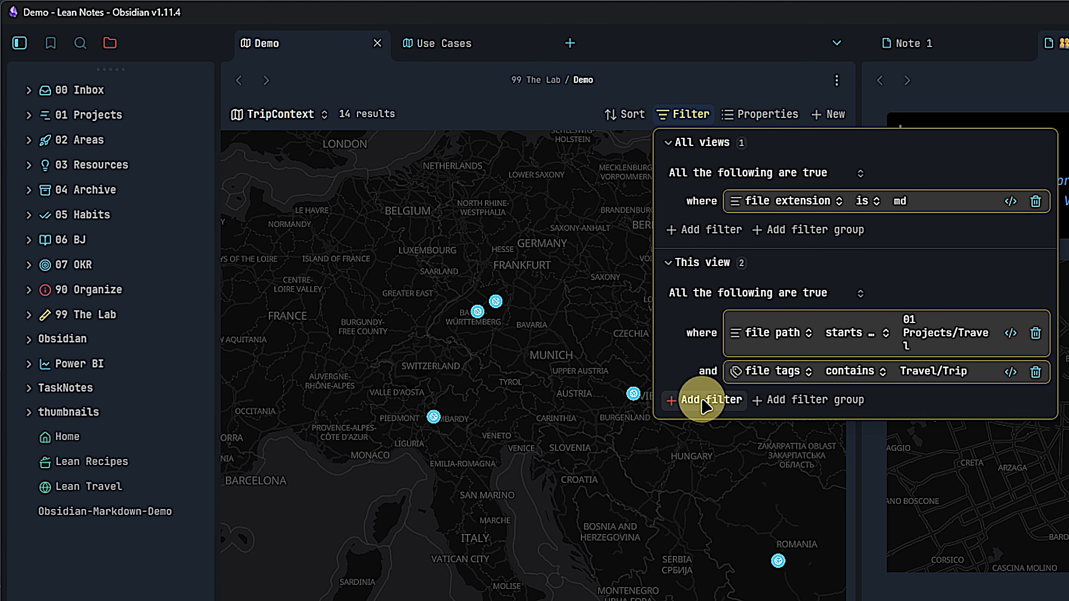
pyautogui.click(1009, 371)
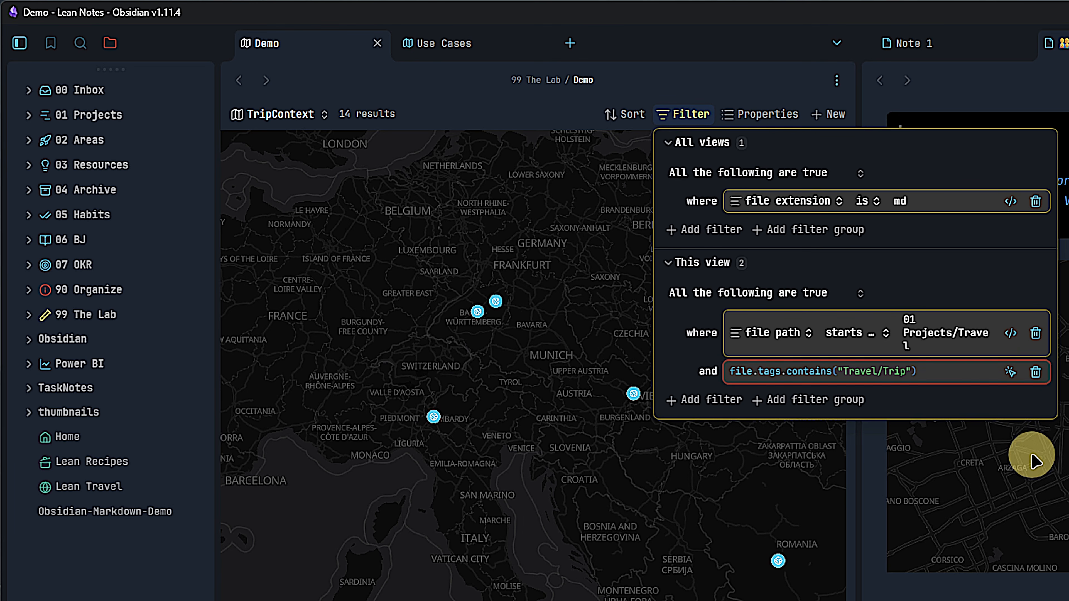
pyautogui.click(959, 378)
pyautogui.hotkey('ctrl', 'a')
pyautogui.press('BackSpace')
pyautogui.write('this.file.hasLink(file)')
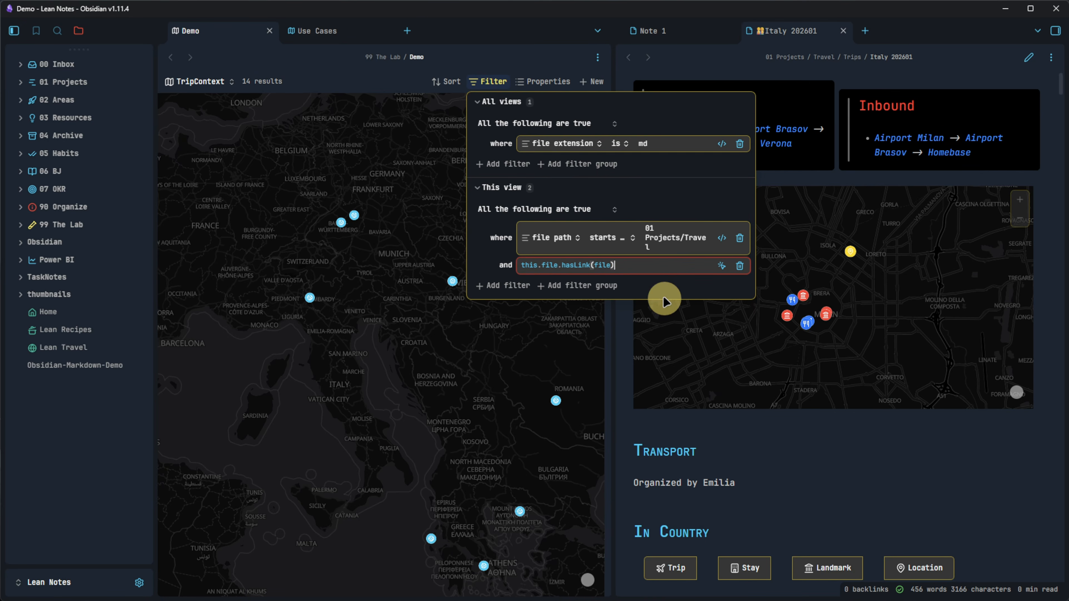
pyautogui.click(361, 78)
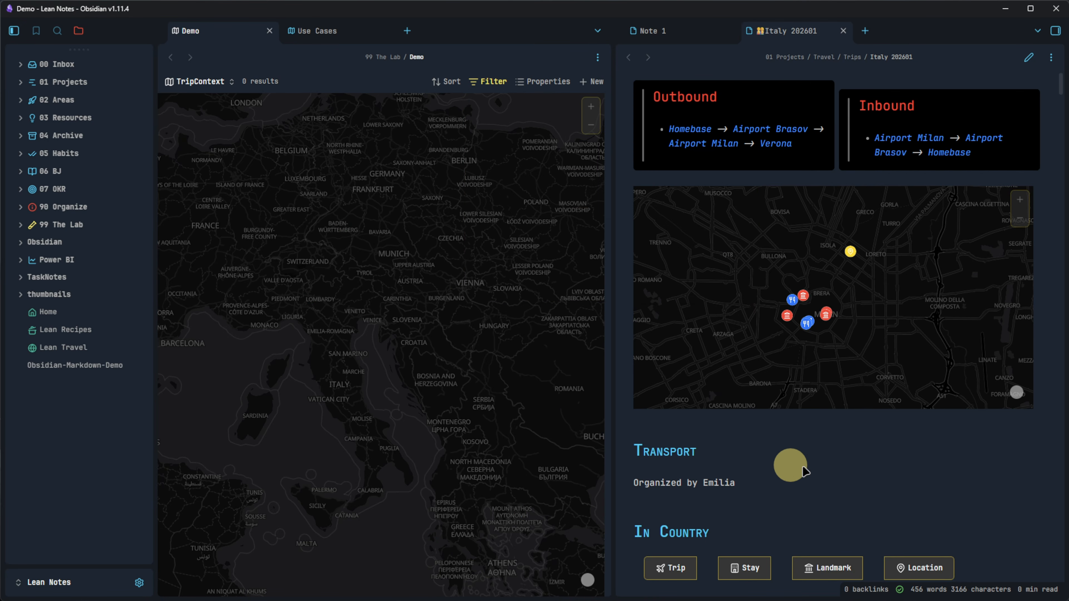
# Switch focus between the Italy 202601 note and the Demo base to compare the TripContext map markers.
pyautogui.click(859, 458)
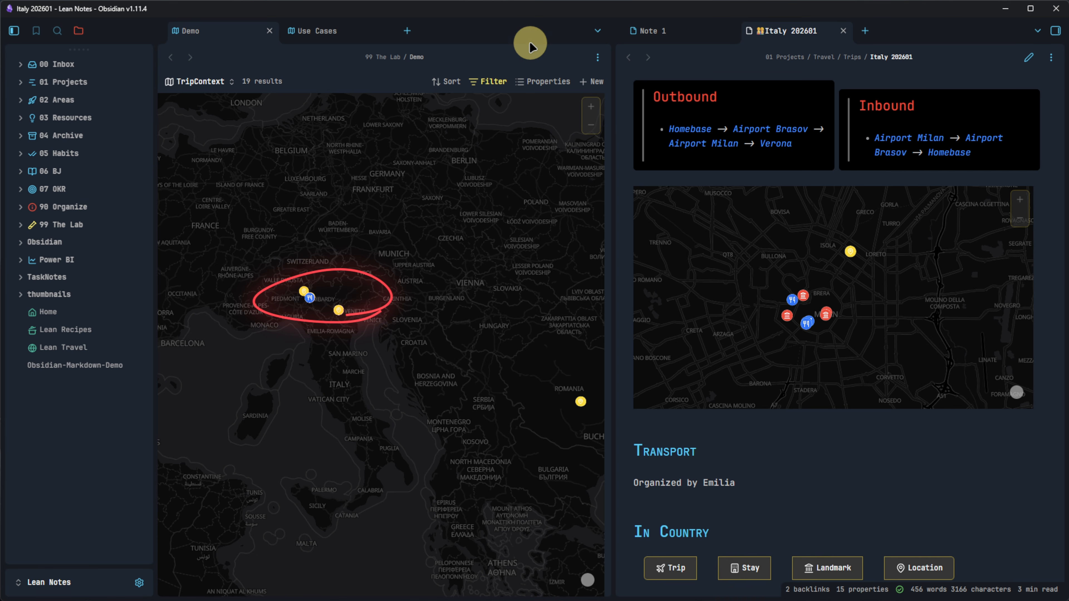
pyautogui.click(527, 59)
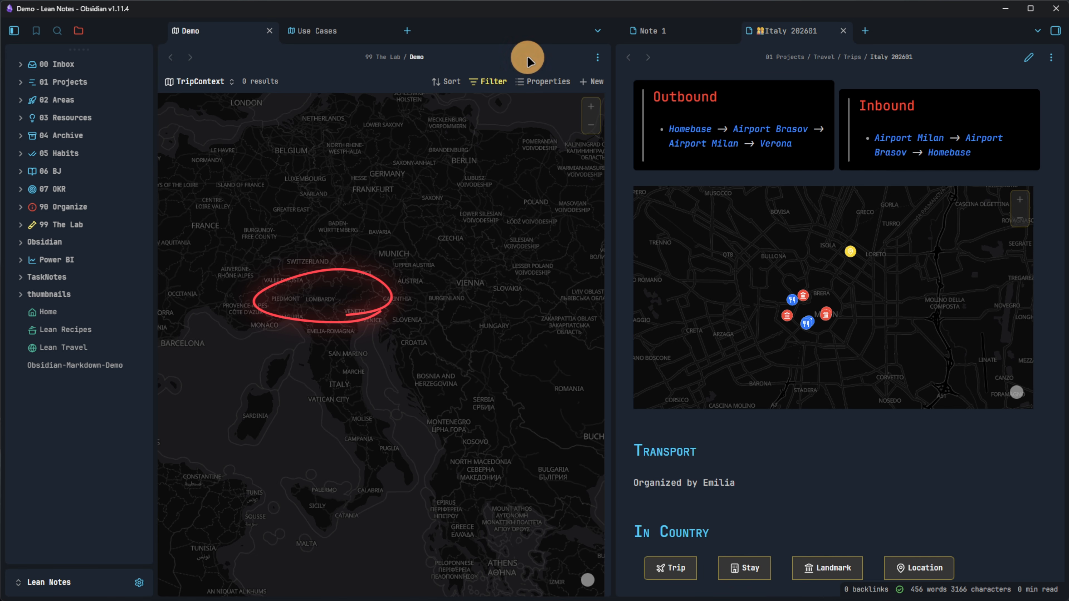
pyautogui.click(693, 56)
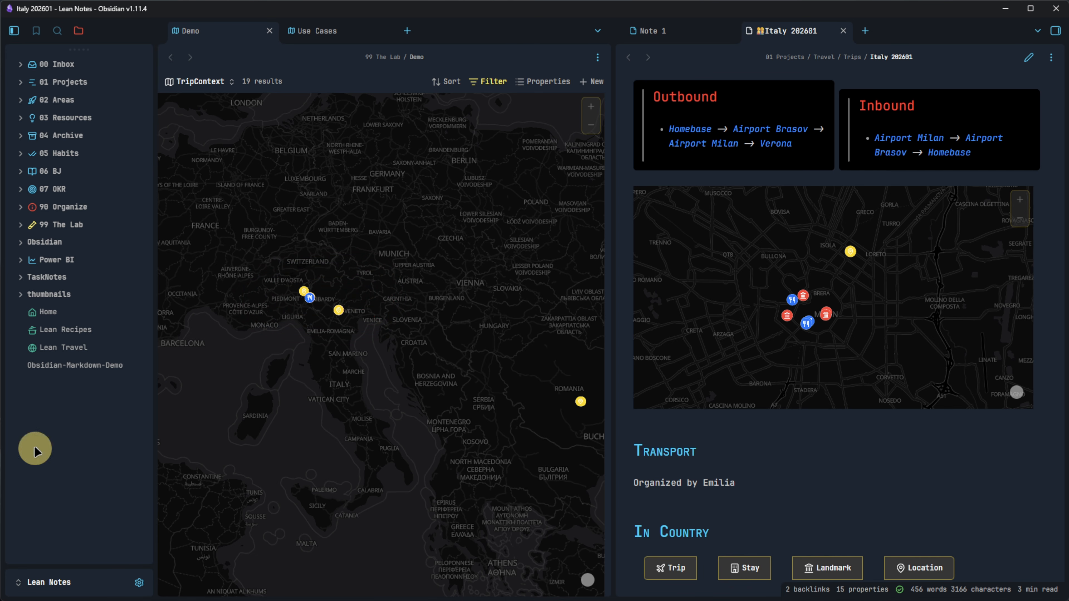
pyautogui.click(1, 414)
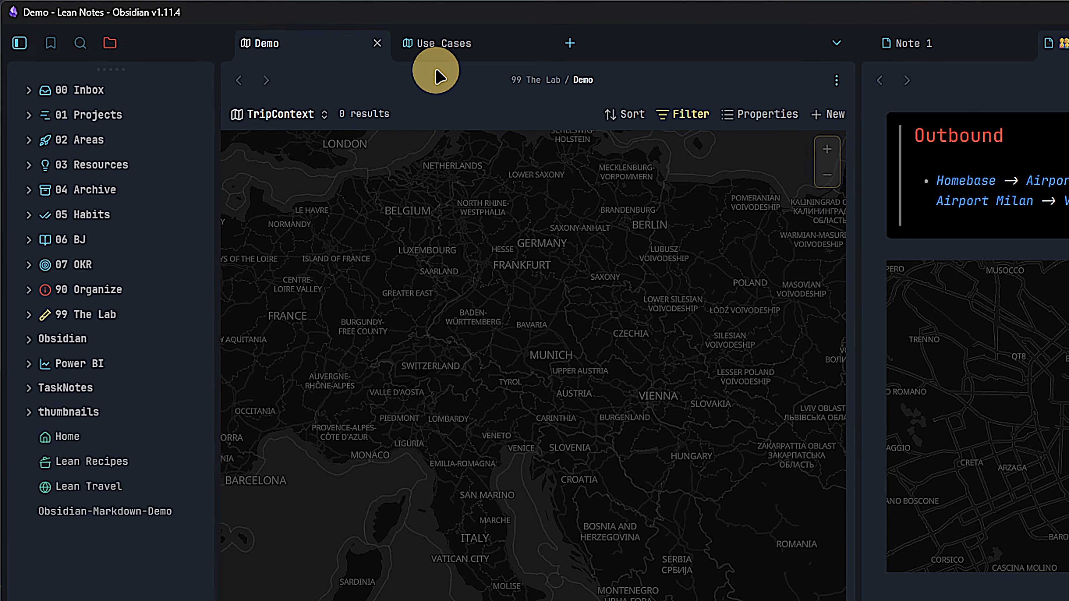
# Clear the light map tiles from the TripContext view's background settings.
pyautogui.click(234, 94)
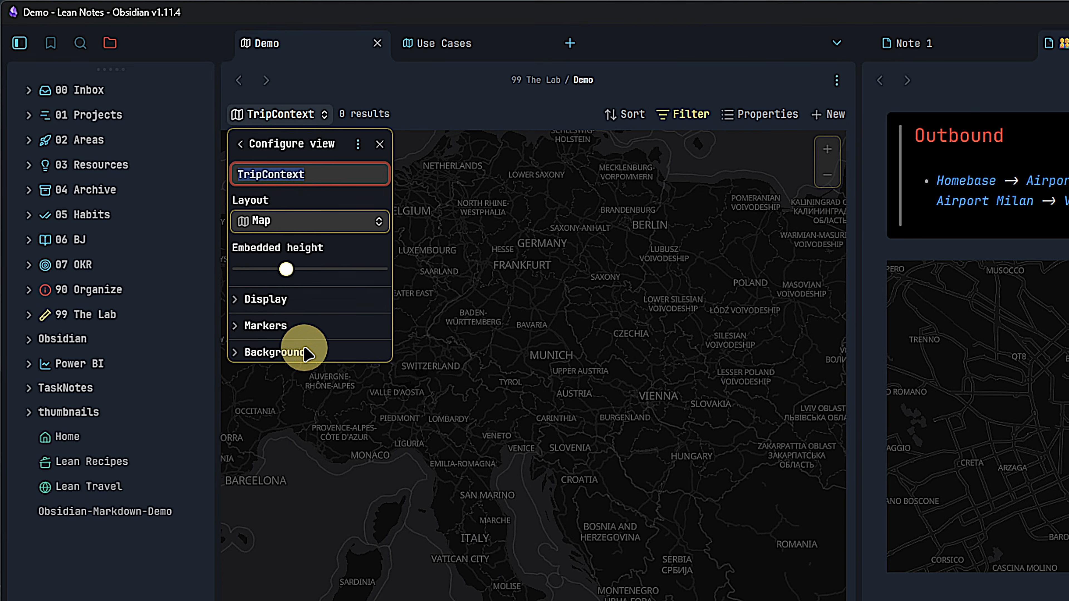
pyautogui.click(306, 352)
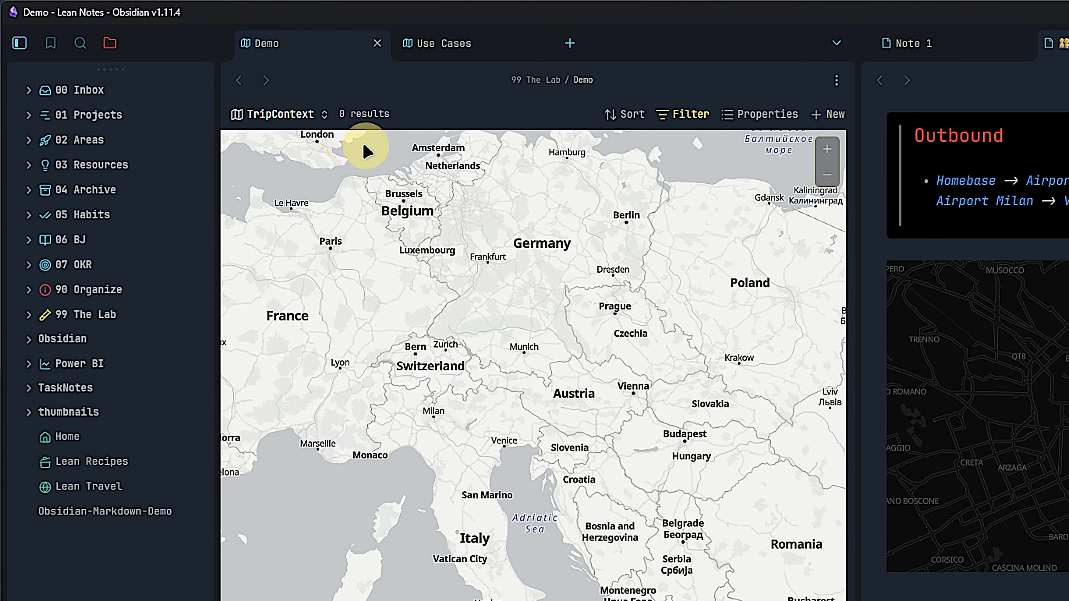
pyautogui.click(281, 116)
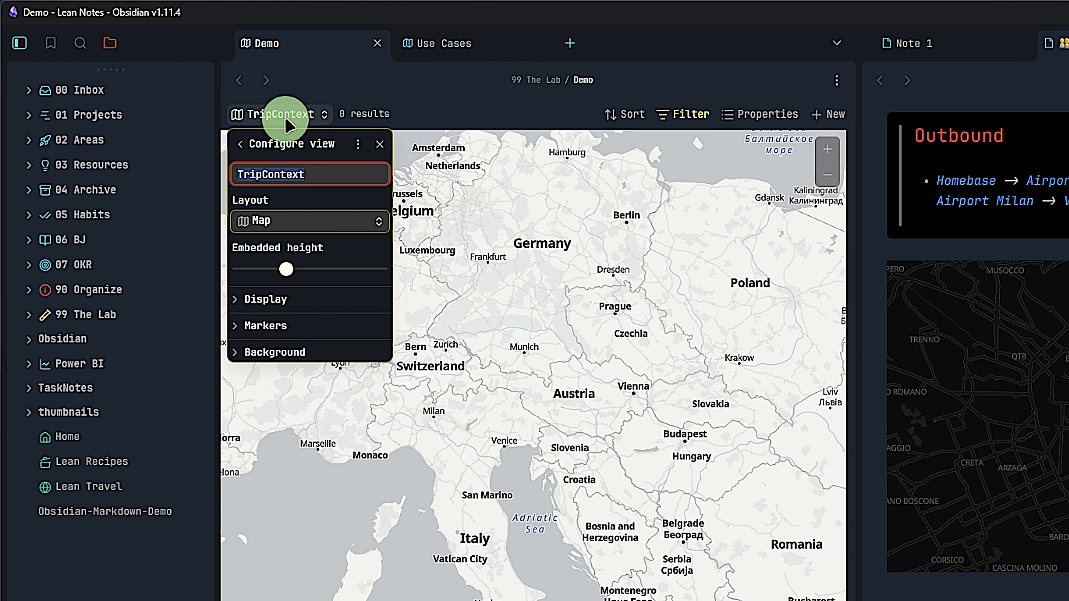
pyautogui.click(274, 352)
pyautogui.click(430, 402)
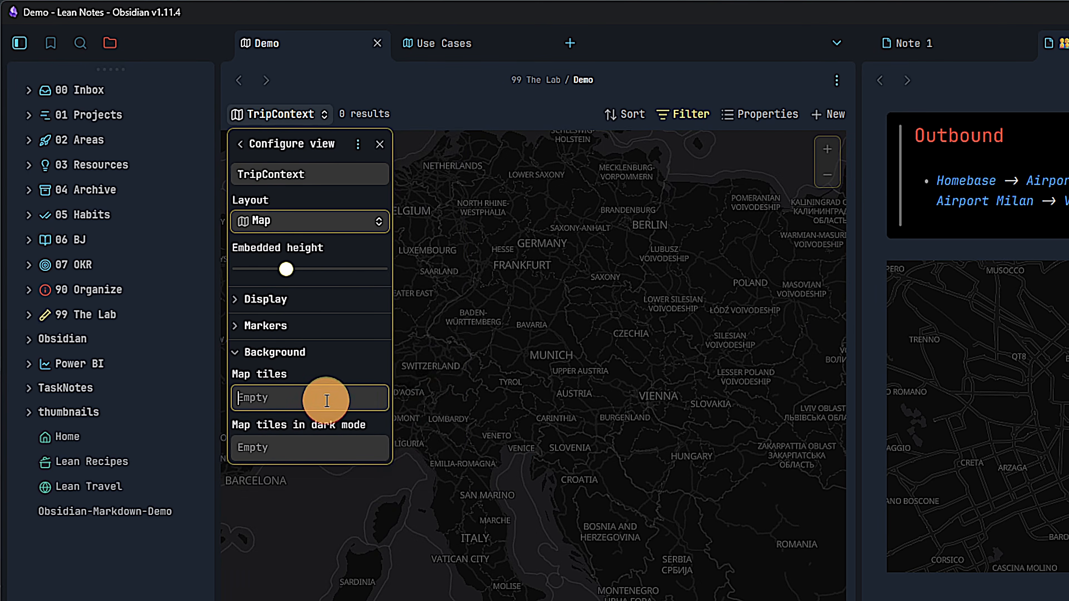
pyautogui.click(327, 401)
pyautogui.write('https://tiles.openfreemap.org/styles/liberty')
pyautogui.click(370, 513)
pyautogui.click(281, 115)
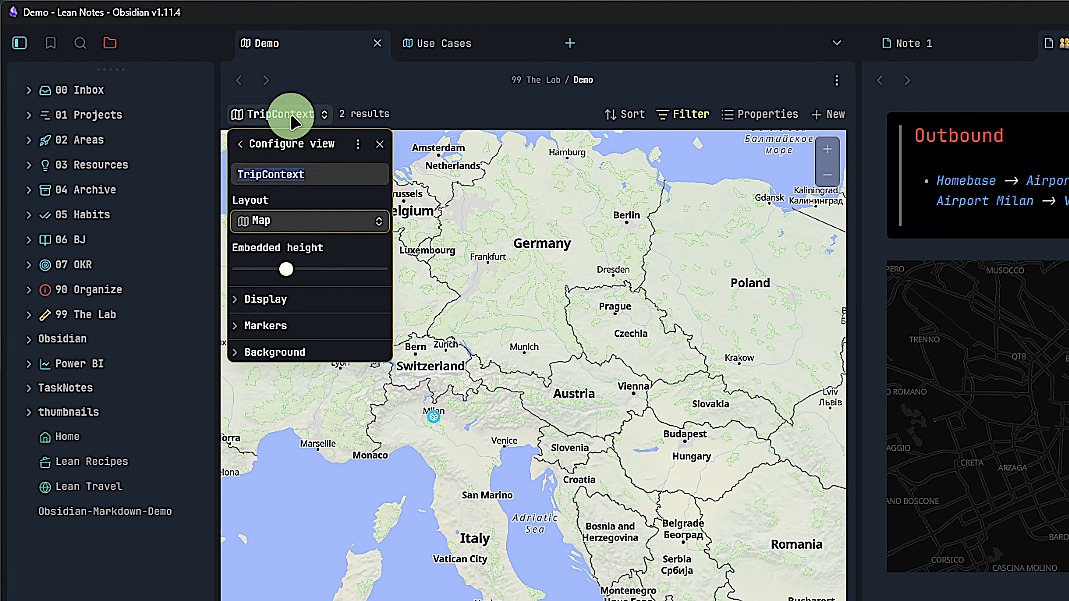
pyautogui.click(286, 352)
pyautogui.click(433, 413)
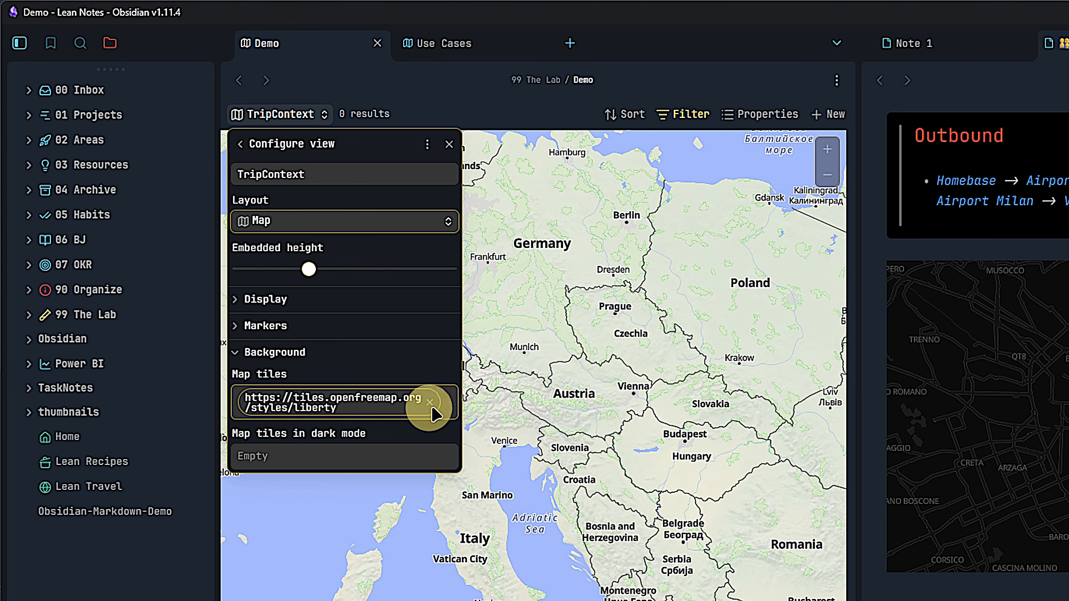
pyautogui.click(429, 402)
pyautogui.click(321, 394)
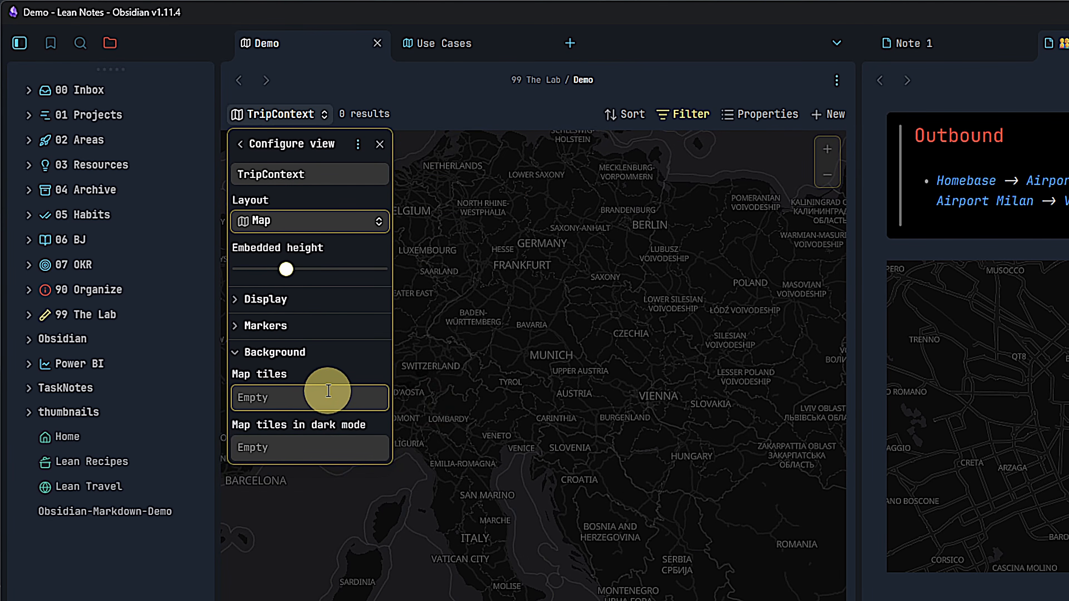
pyautogui.write('https://tiles.openfreemap.org/styles/dark')
pyautogui.click(329, 465)
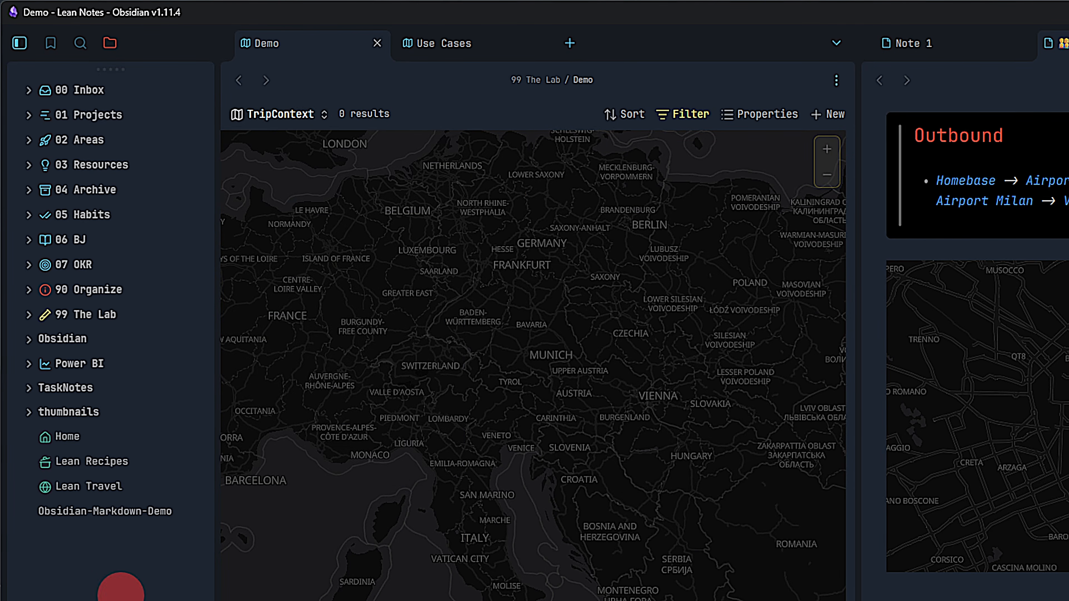
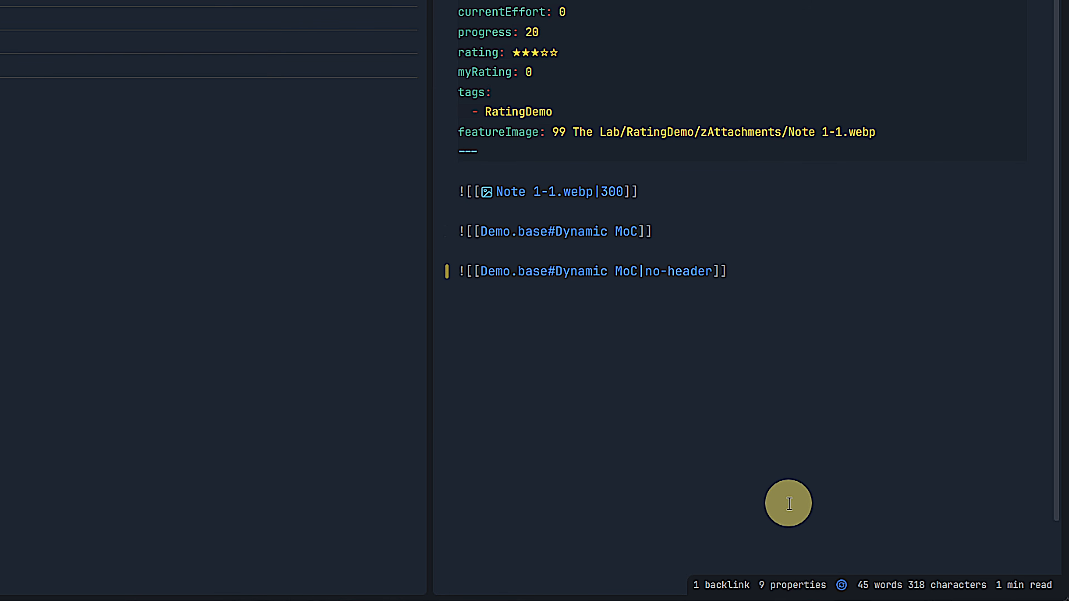
# Preview the embedded bases in Note 1 and show the CSS snippets in the appearance settings.
pyautogui.hotkey('ctrl', 'e')
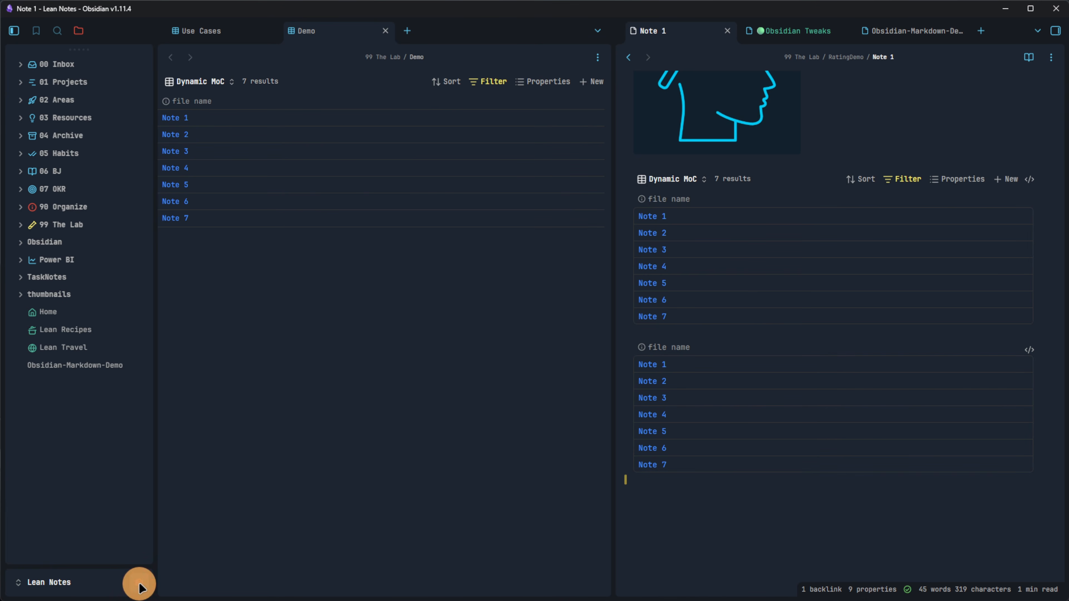
pyautogui.click(139, 585)
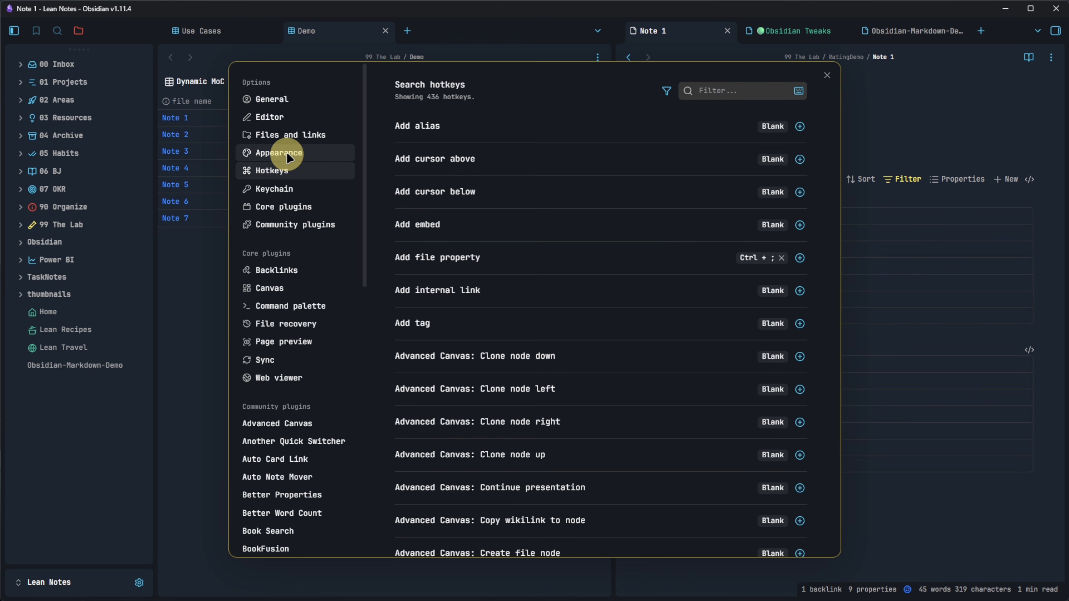
pyautogui.click(277, 152)
pyautogui.scroll(-8, 631, 244)
pyautogui.scroll(-8, 646, 263)
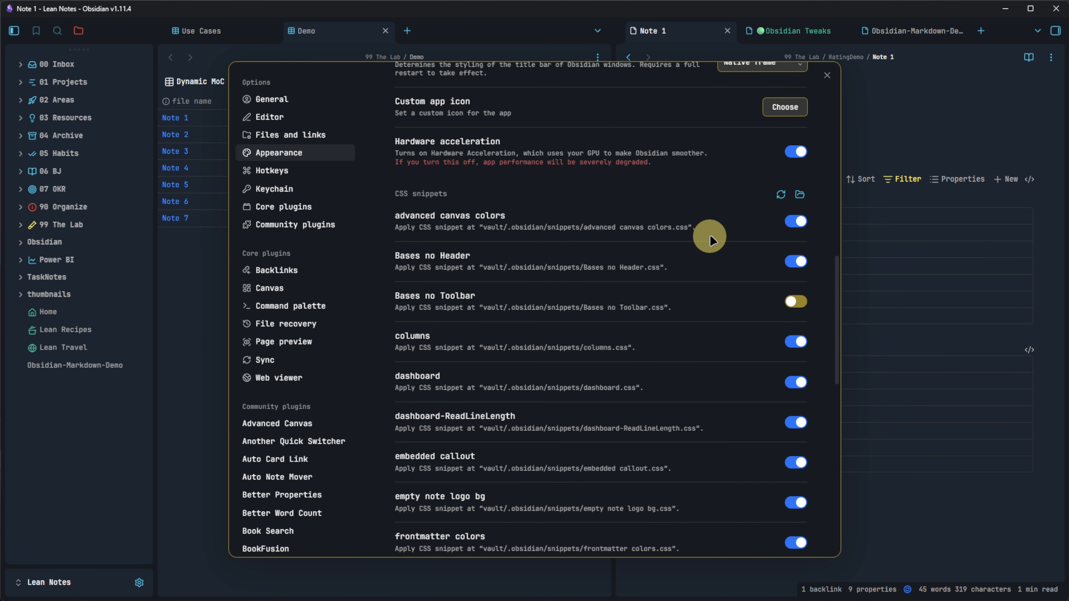
# Open Bases no Header.css from the snippets folder in the code editor, review its rule, and return to Obsidian.
pyautogui.click(799, 194)
pyautogui.click(568, 211)
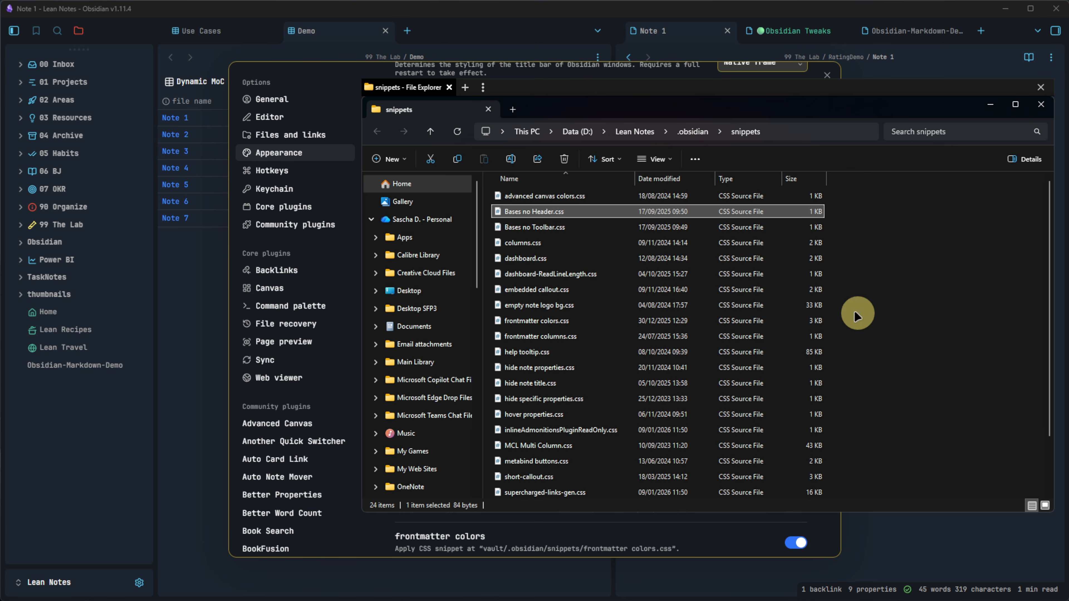
pyautogui.doubleClick(581, 210)
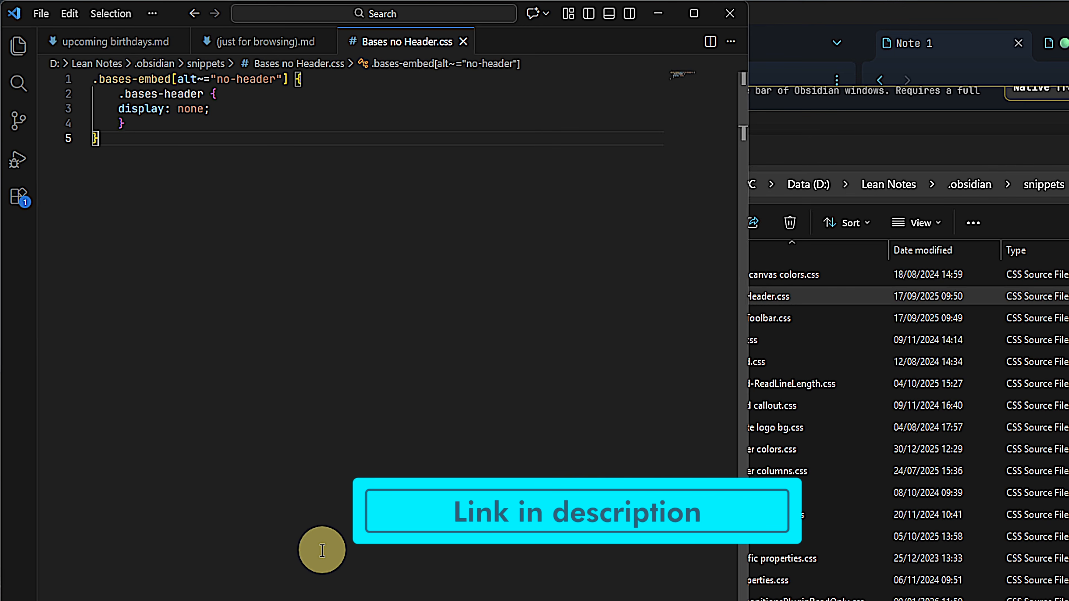
pyautogui.hotkey('alt', 'Tab')
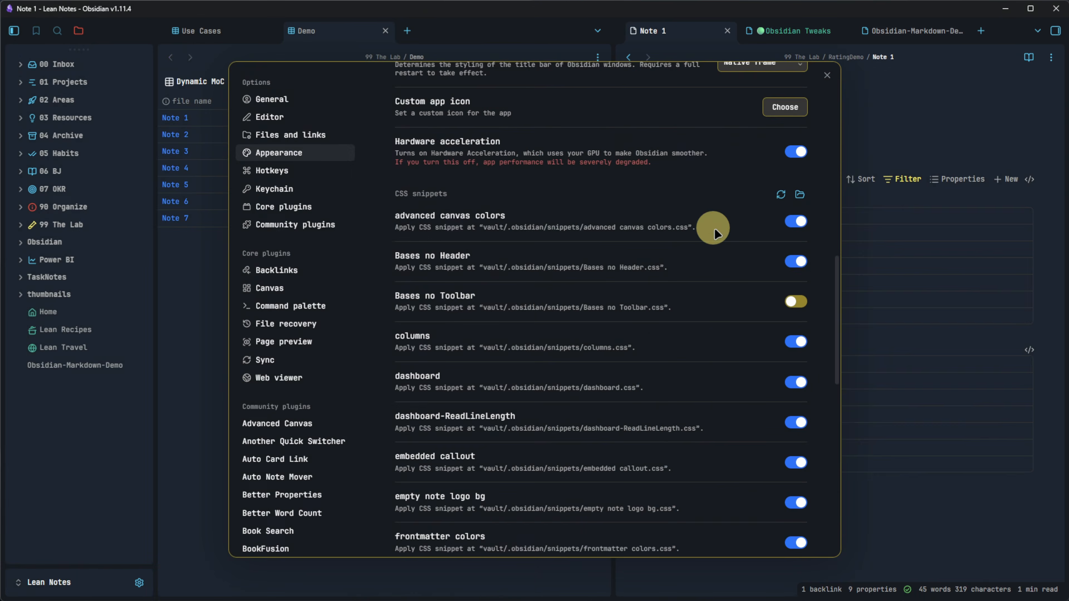
# Reload the CSS snippets and make sure the Bases no Header snippet is enabled.
pyautogui.click(780, 194)
pyautogui.scroll(-10, 687, 320)
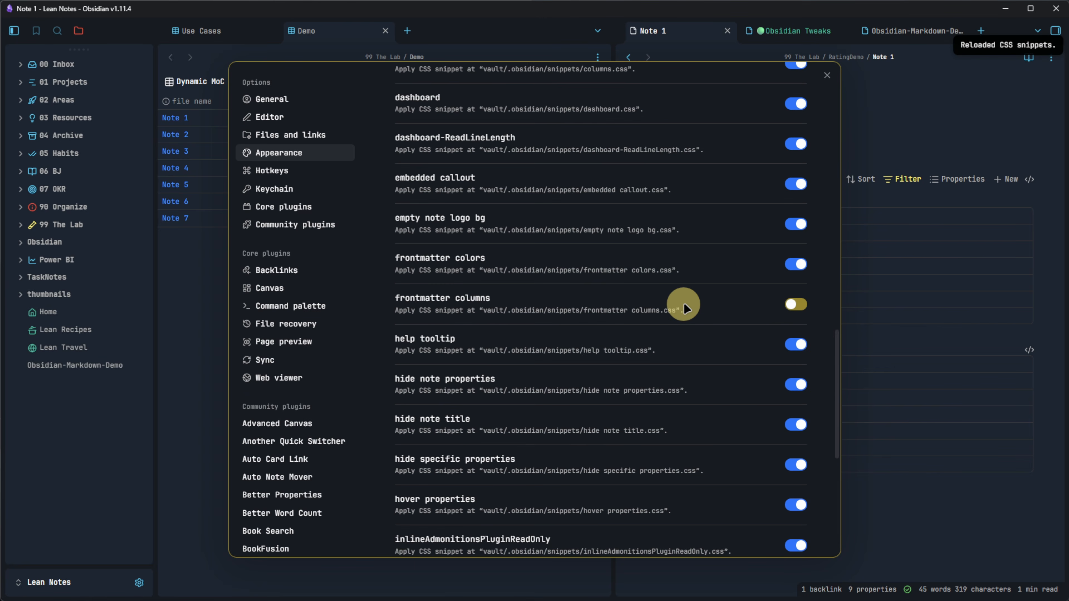
pyautogui.scroll(2, 715, 211)
pyautogui.click(794, 92)
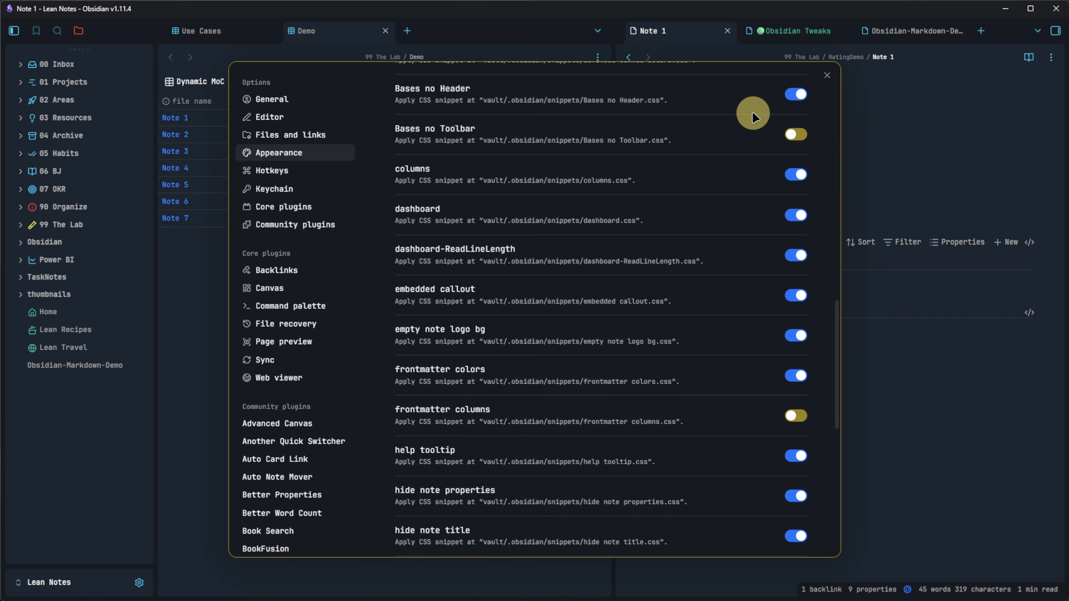
pyautogui.click(925, 132)
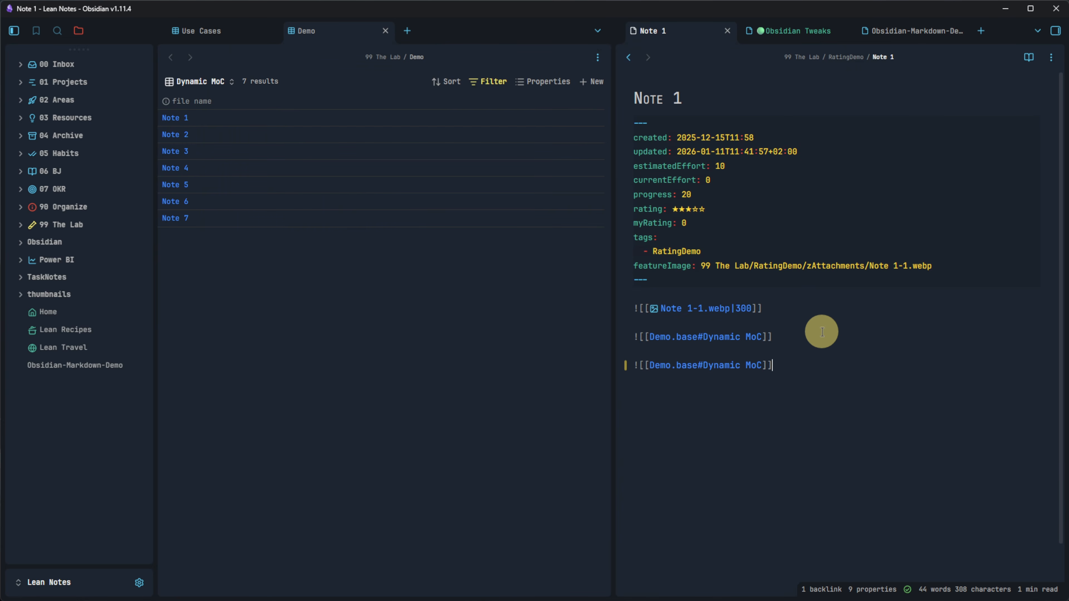
# Add the no-header option to the second Demo.base#Dynamic MoC embed in Note 1 and preview the note.
pyautogui.write('|no-')
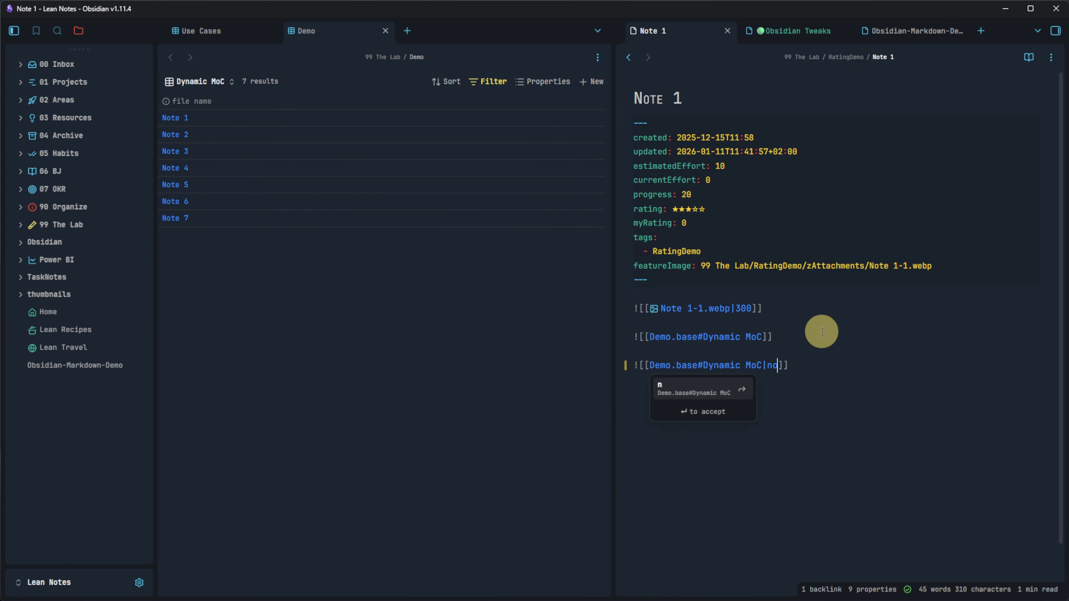
pyautogui.write('header')
pyautogui.press('Return')
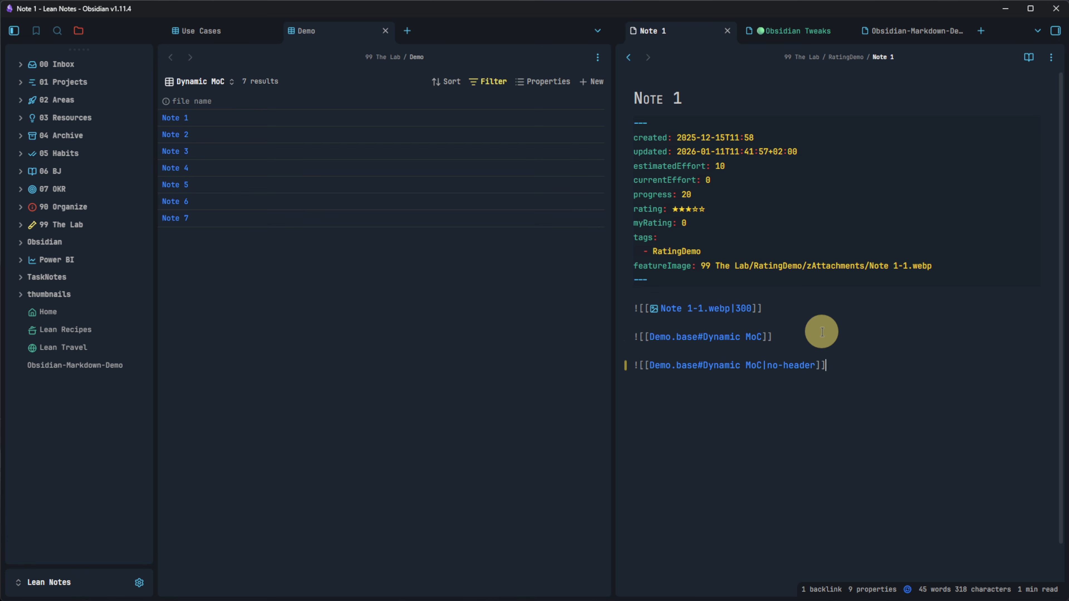
pyautogui.press('Return')
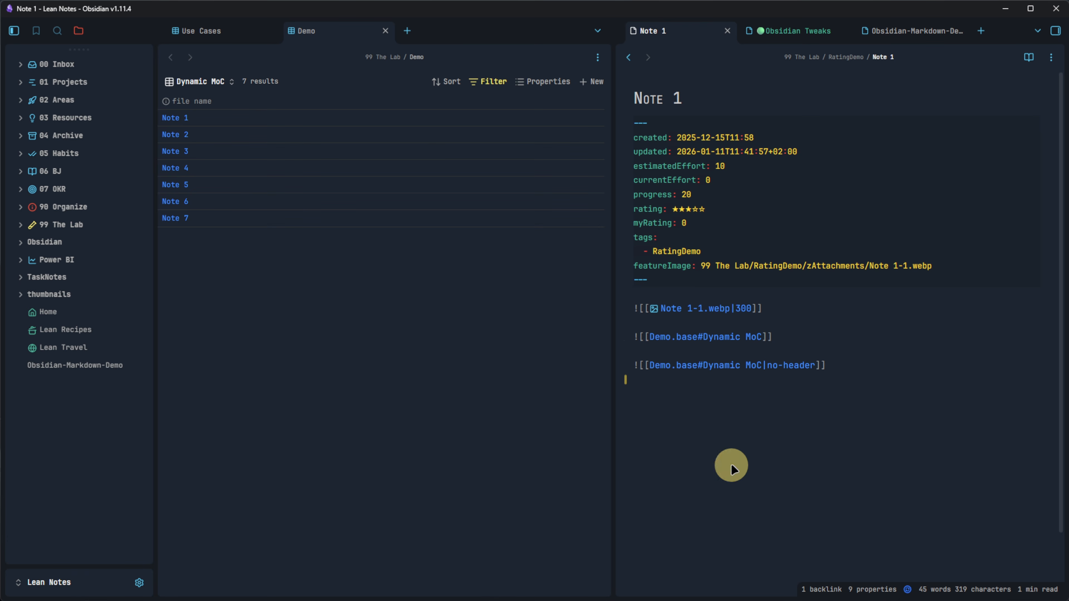
pyautogui.hotkey('ctrl', 'e')
pyautogui.scroll(-4, 1030, 484)
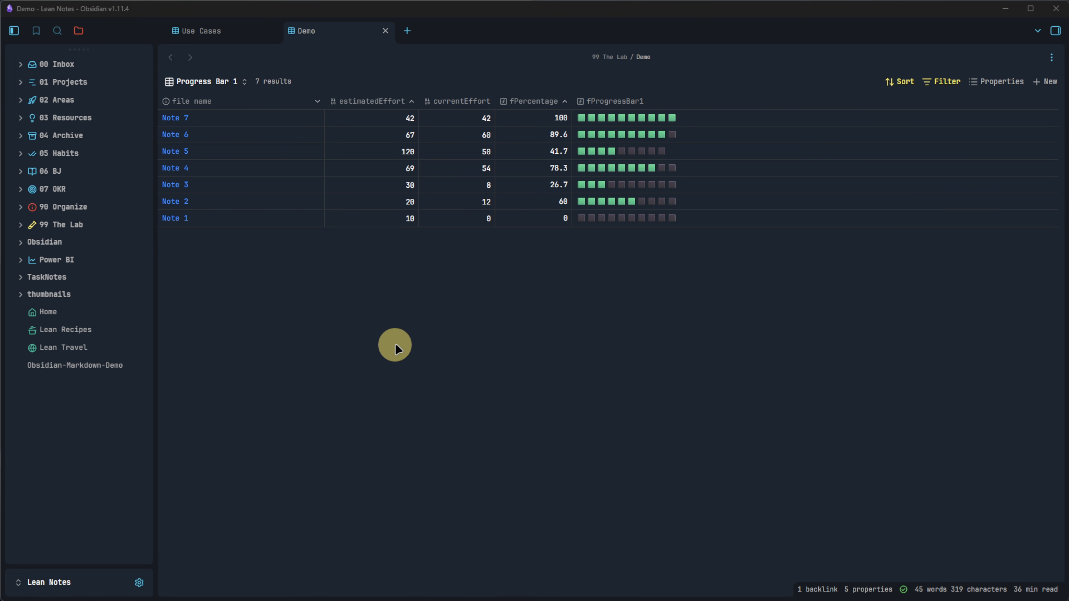
# Add an Average summary to the currentEffort column of the Progress Bar 1 view.
pyautogui.click(463, 102)
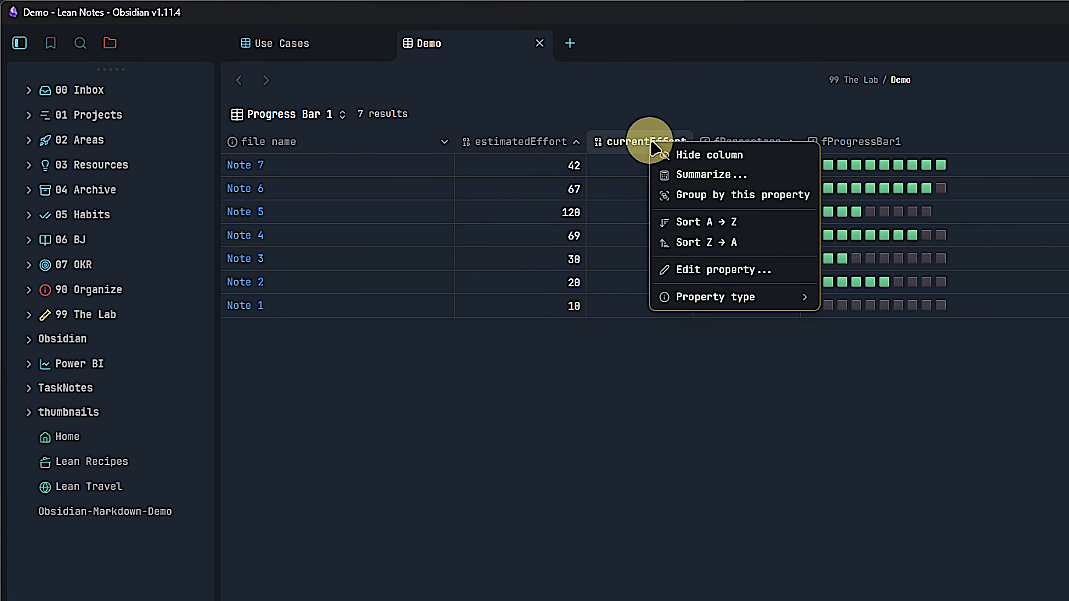
pyautogui.click(774, 176)
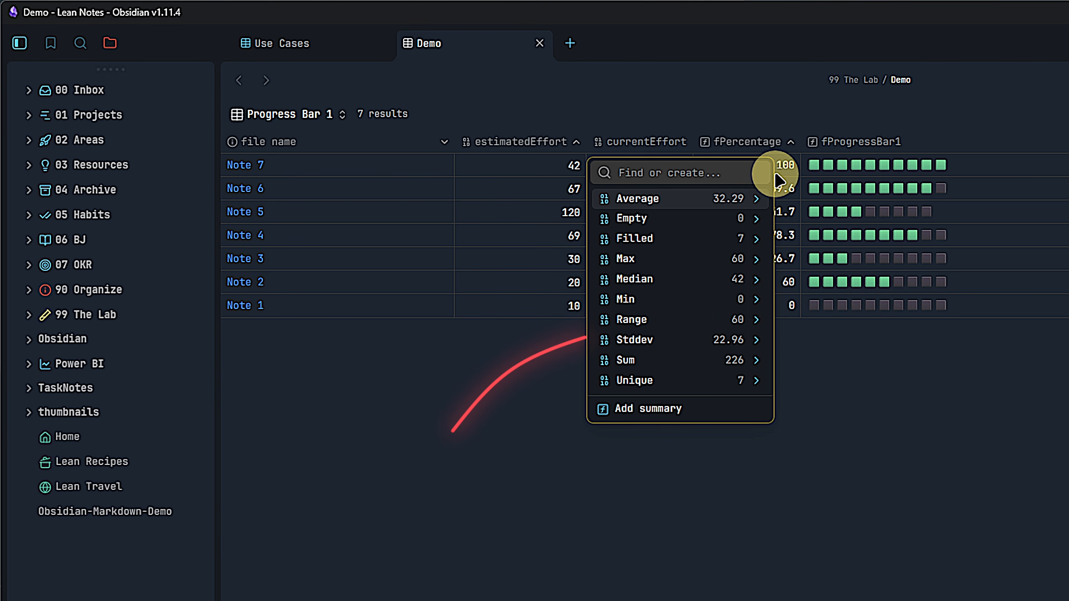
pyautogui.click(681, 201)
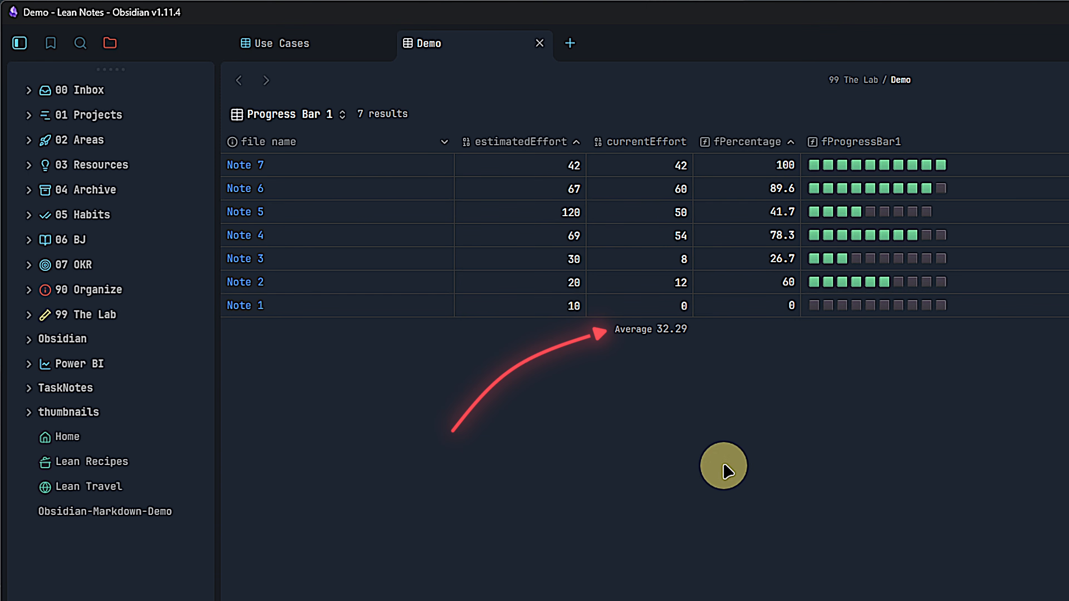
# Clear the currentEffort value of Note 5 in the Progress Bar 1 table.
pyautogui.click(673, 210)
pyautogui.press('BackSpace')
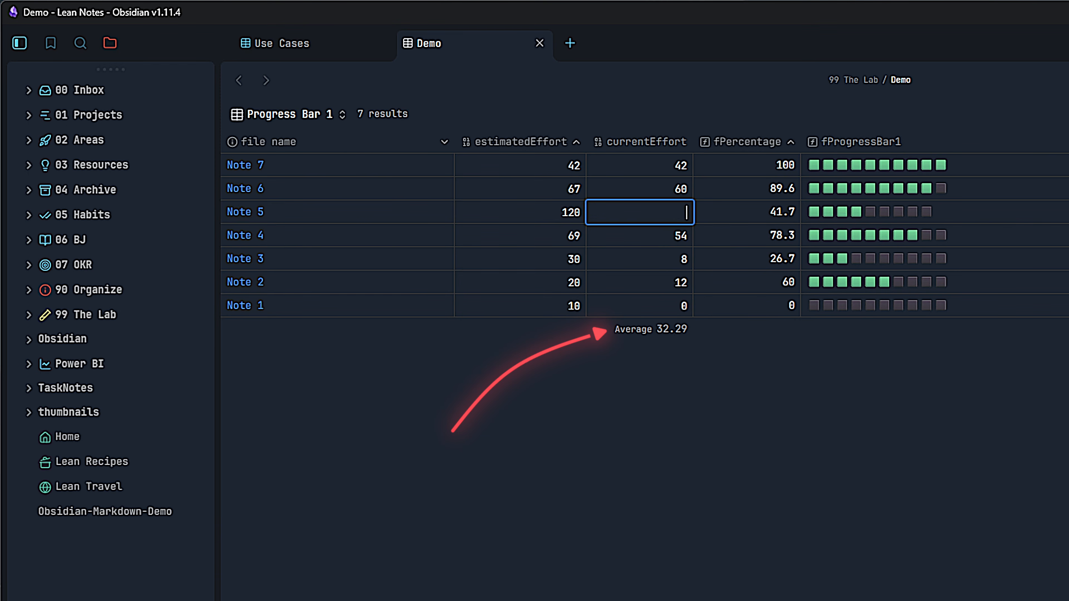
pyautogui.click(598, 333)
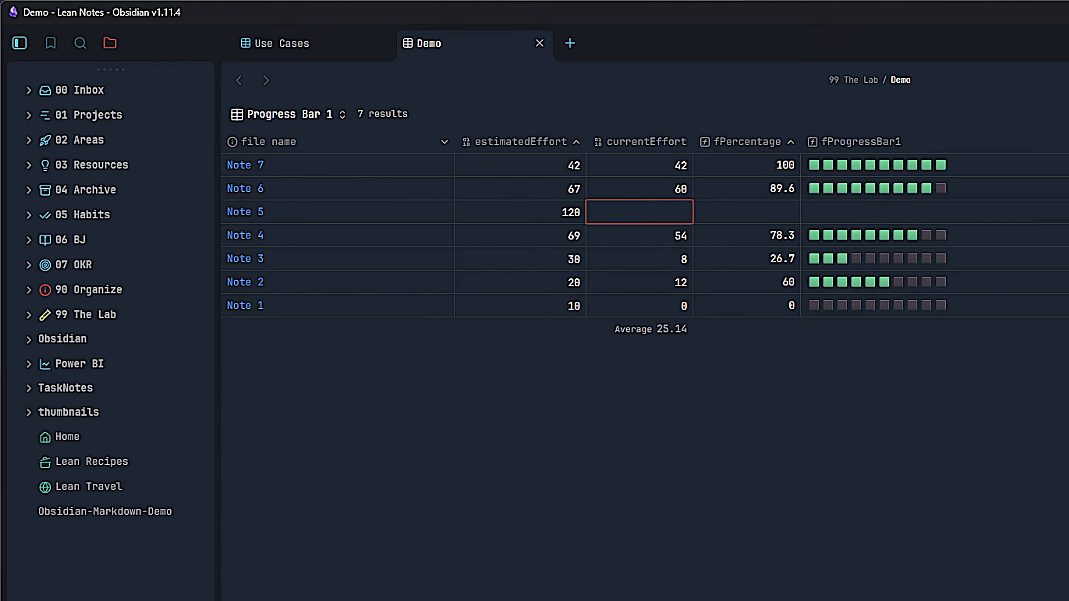
# Add a custom currentEffort summary named MyAvg with the formula (values.sum() / values.filter(value.toString().trim() != "null").length).round(1).
pyautogui.click(661, 146)
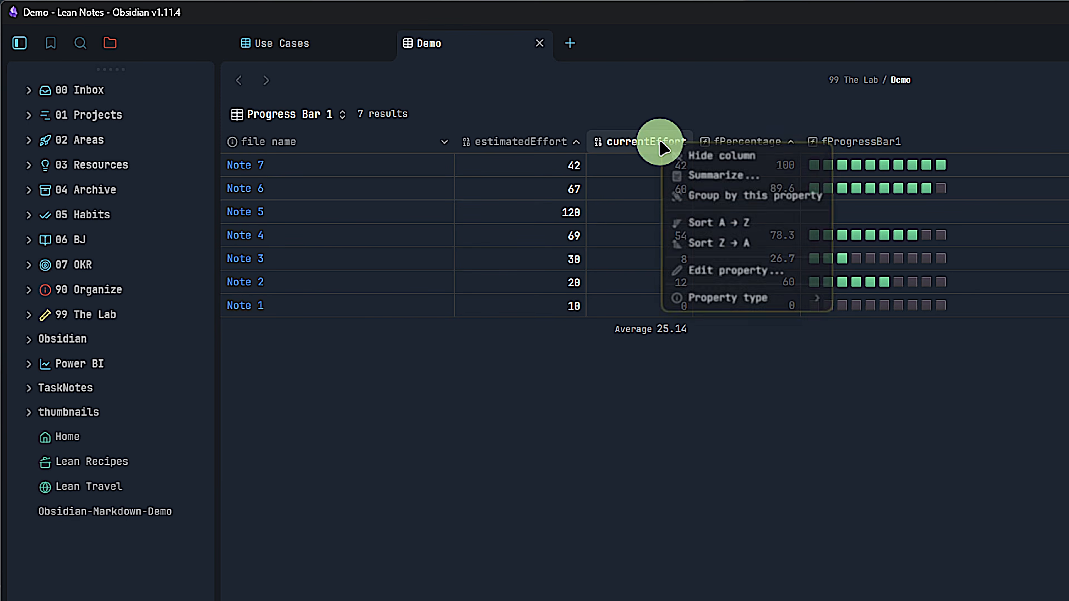
pyautogui.click(694, 176)
pyautogui.click(711, 407)
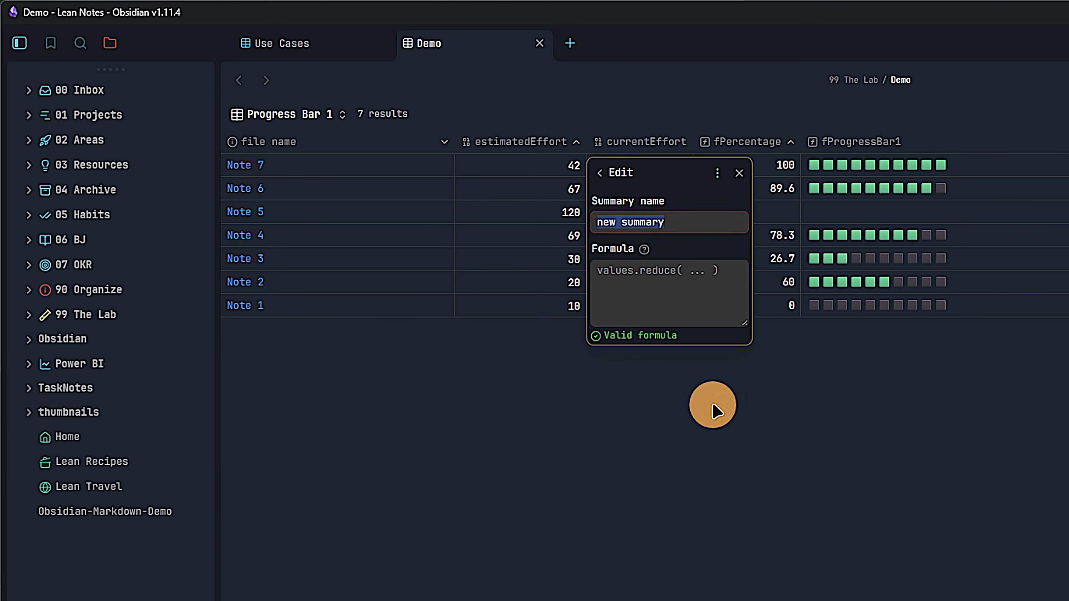
pyautogui.write('MyAvg')
pyautogui.press('Tab')
pyautogui.write('(values.sum() / values.filter(value.toString().trim() != "null").length).round(1)')
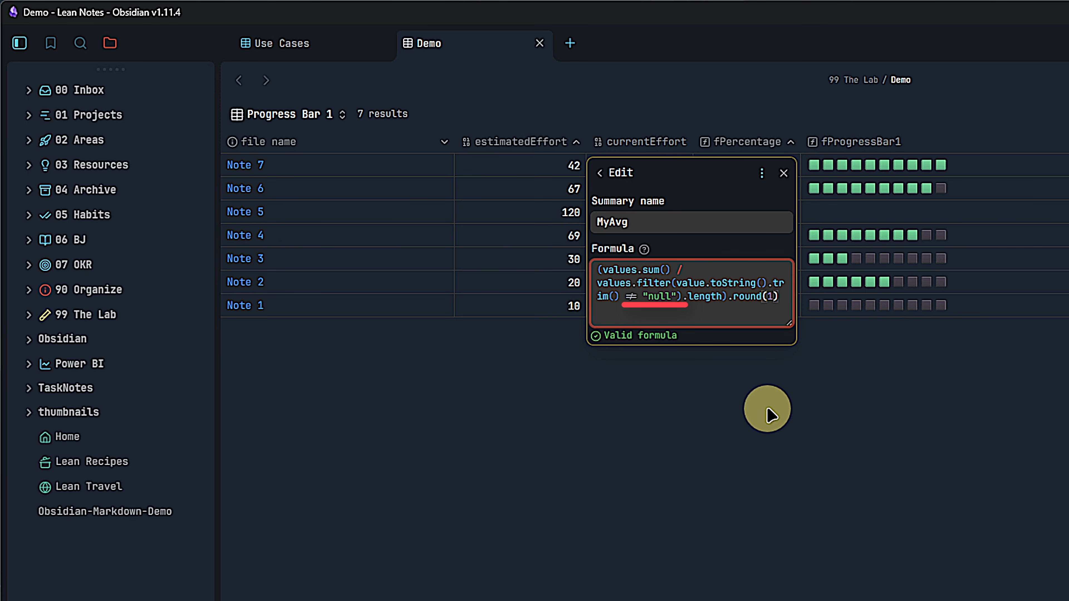
pyautogui.click(766, 409)
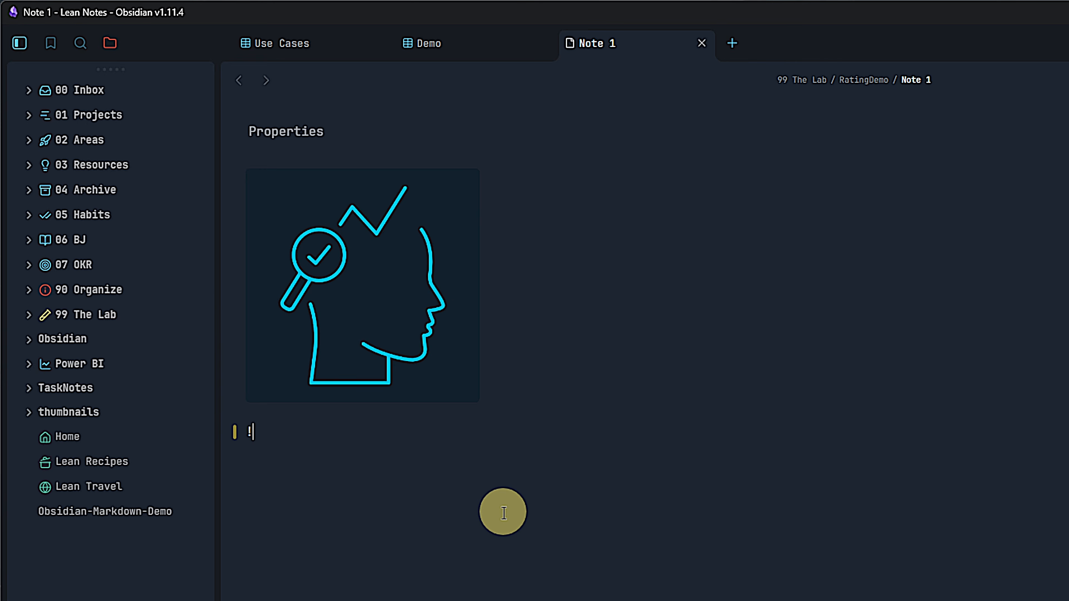
# Embed the Progress Bar 1 view of Demo.base in Note 1 below the image.
pyautogui.write('[[demo')
pyautogui.press('Return')
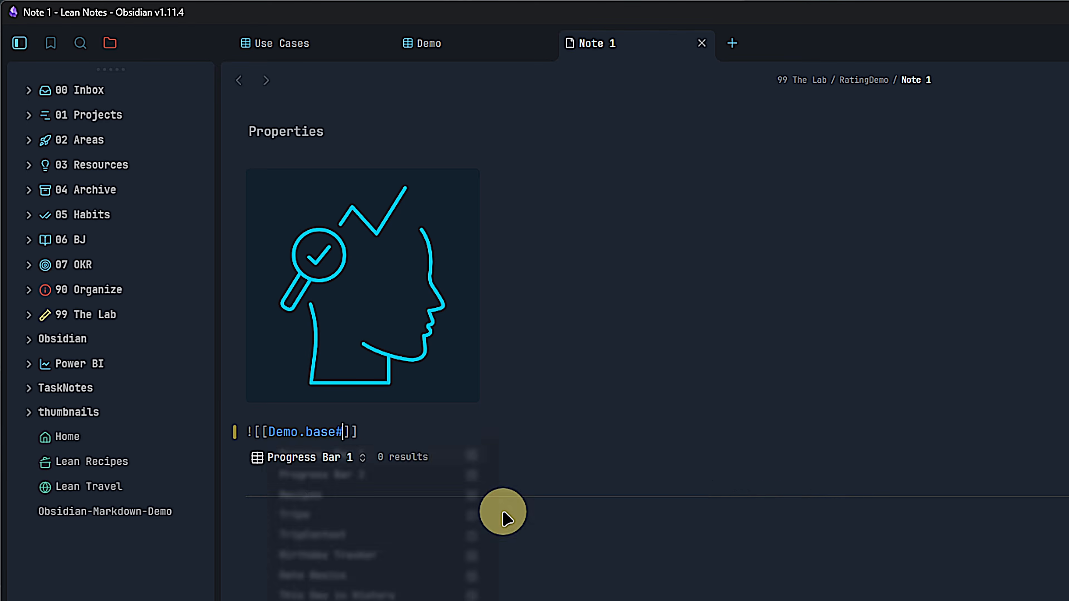
pyautogui.write('#')
pyautogui.press('Return')
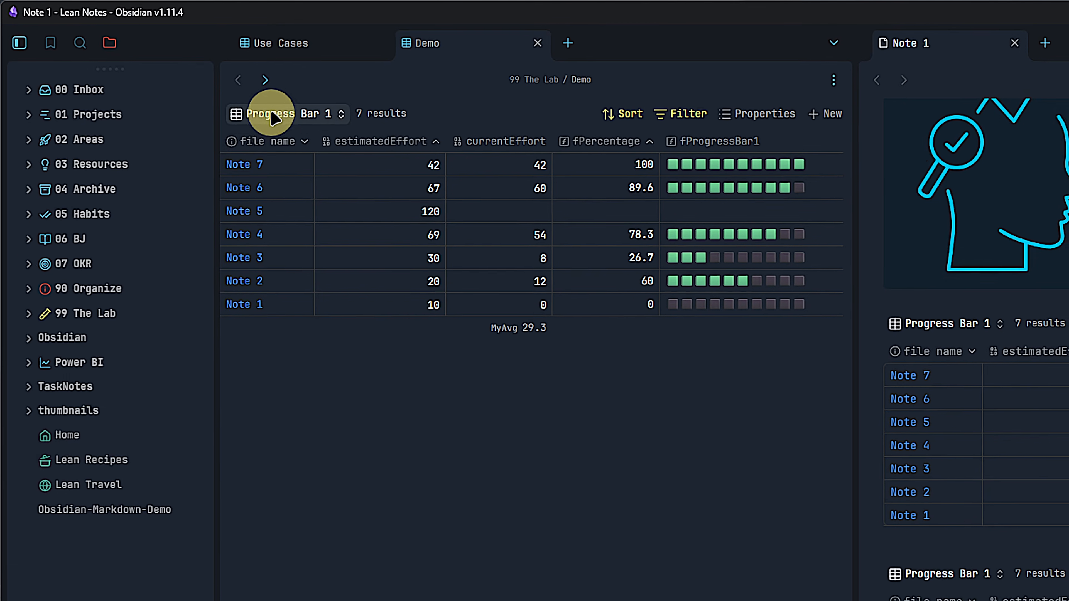
# Move the Recipes view to the first place in the Demo base's list of views, above Progress Bar 1.
pyautogui.click(273, 118)
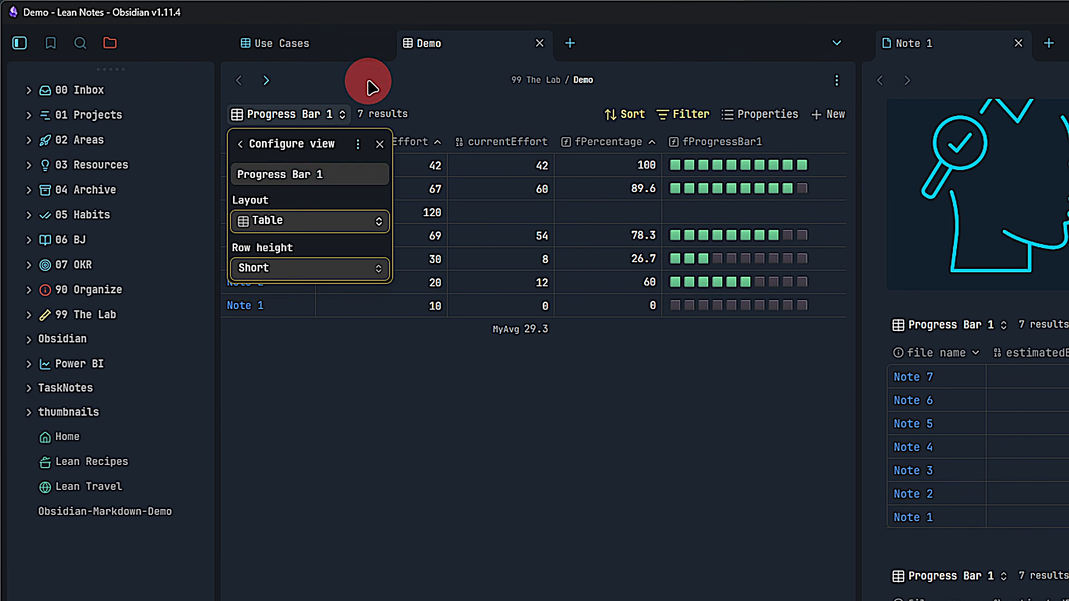
pyautogui.click(370, 86)
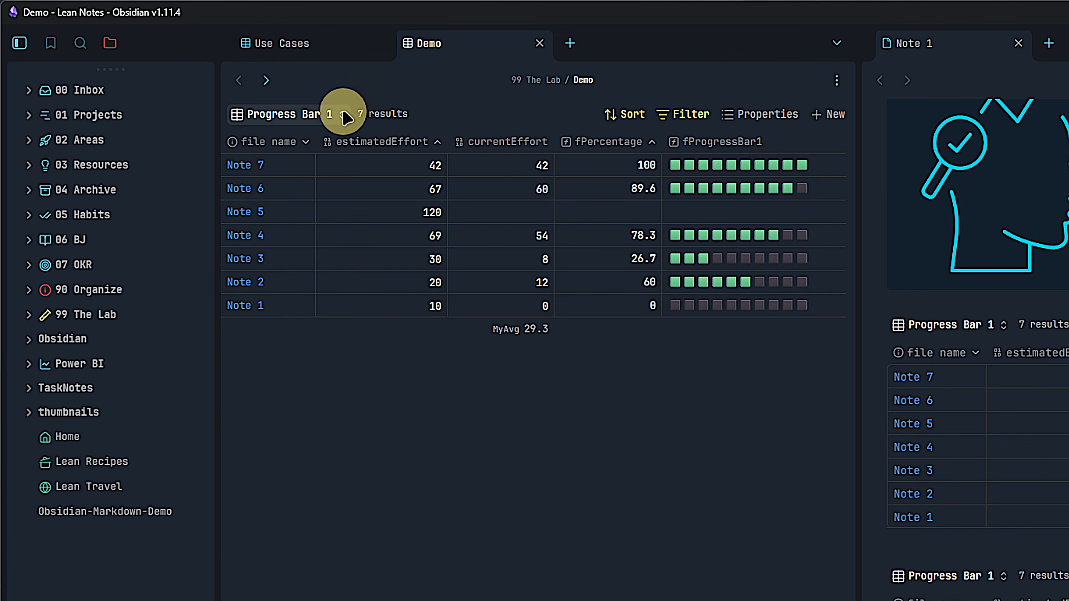
pyautogui.click(344, 114)
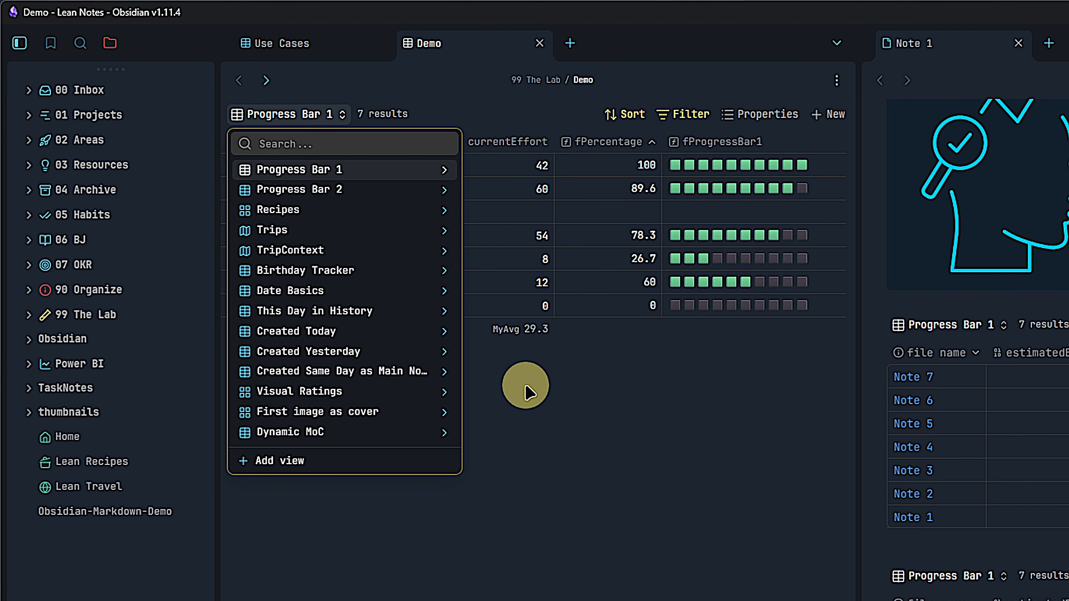
pyautogui.click(271, 213)
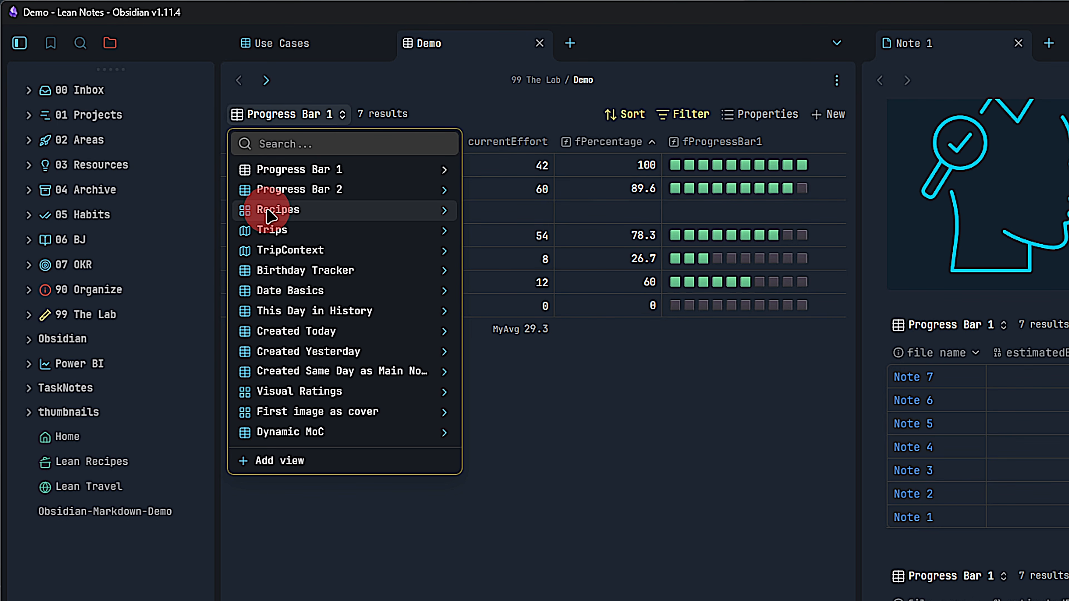
pyautogui.moveTo(270, 213); pyautogui.dragTo(249, 168)
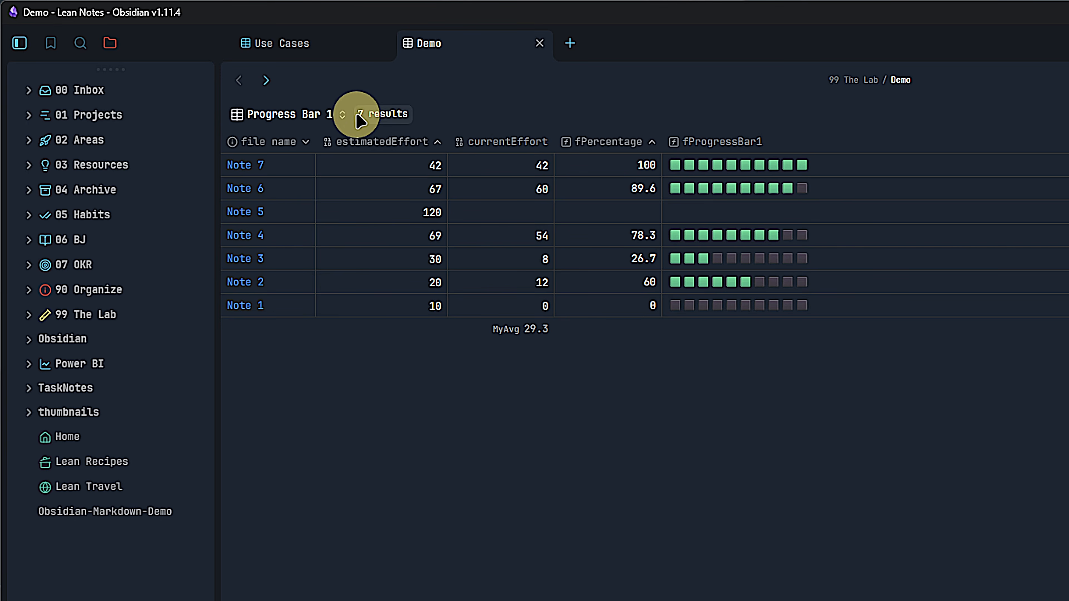
# Open the Progress Bar 1 view's configuration from the list of views and close it again.
pyautogui.click(344, 116)
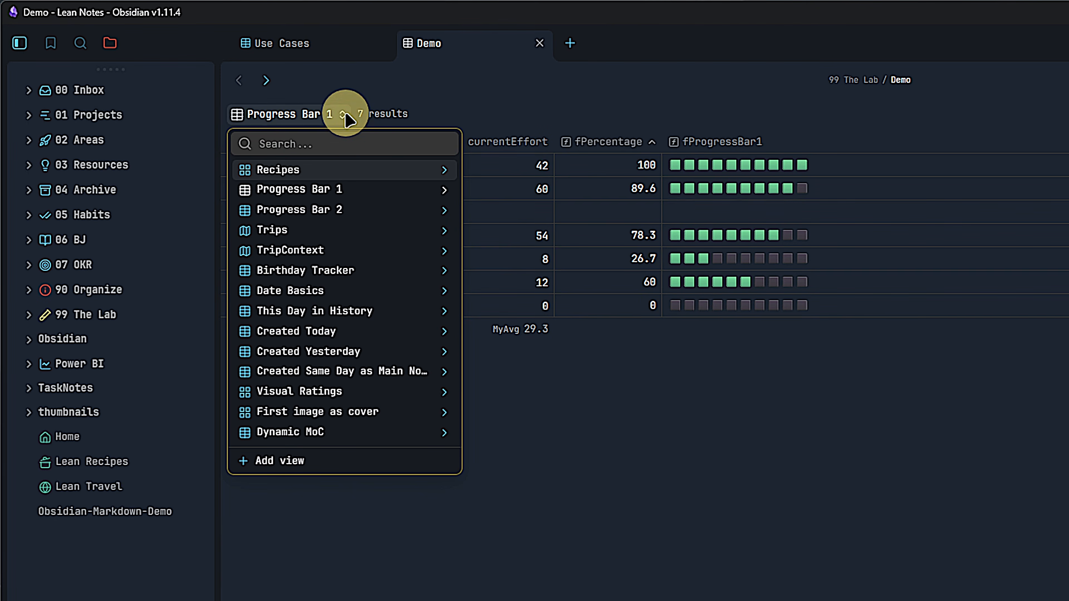
pyautogui.click(445, 193)
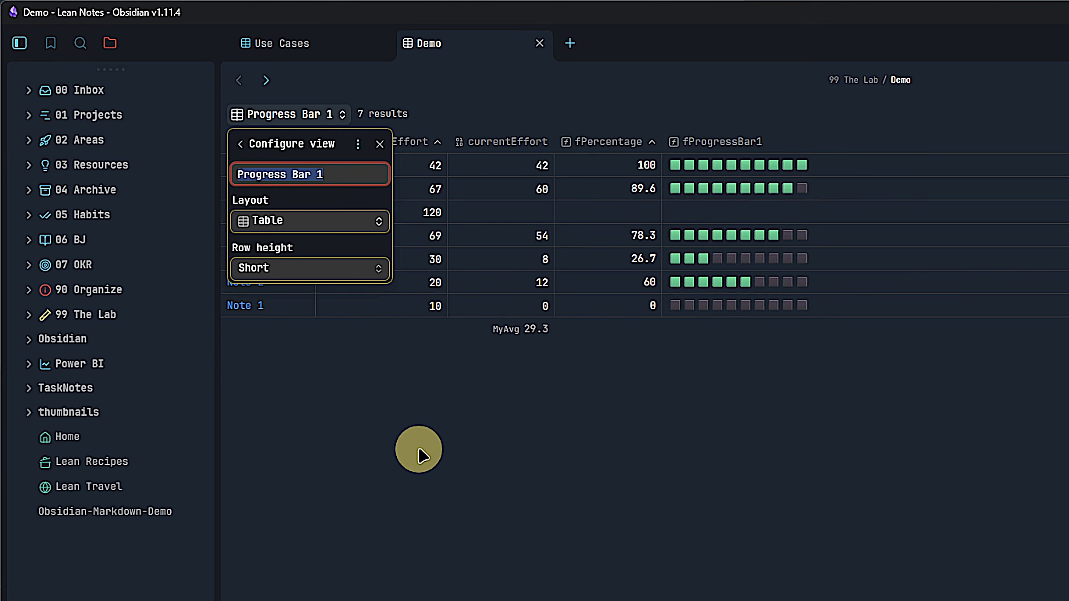
pyautogui.click(421, 455)
# Try the Medium, Tall and Extra tall row heights on the Progress Bar 1 view.
pyautogui.click(298, 113)
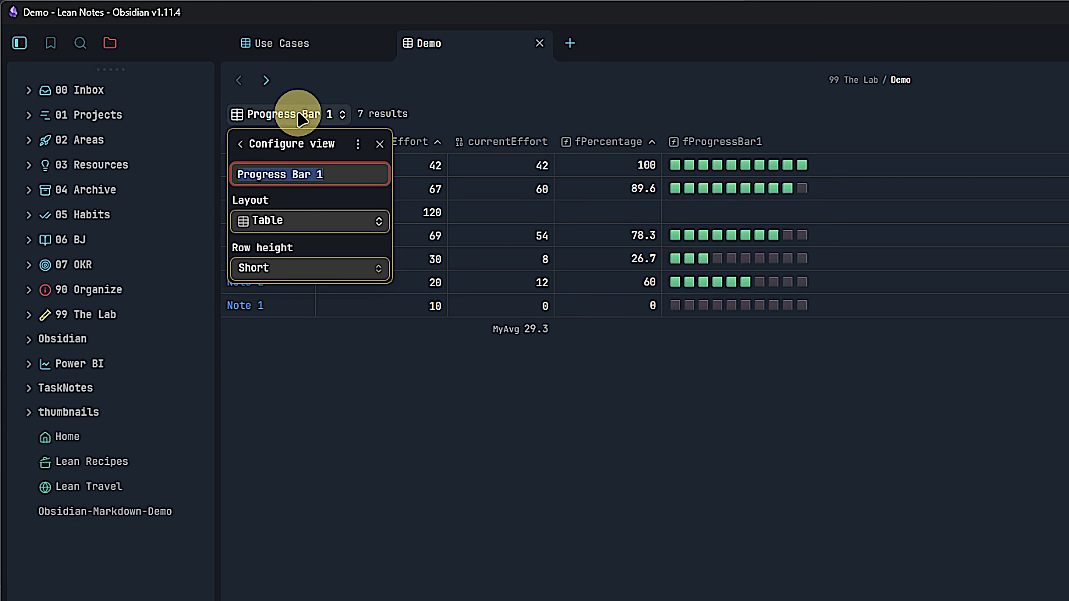
pyautogui.click(298, 269)
pyautogui.click(301, 307)
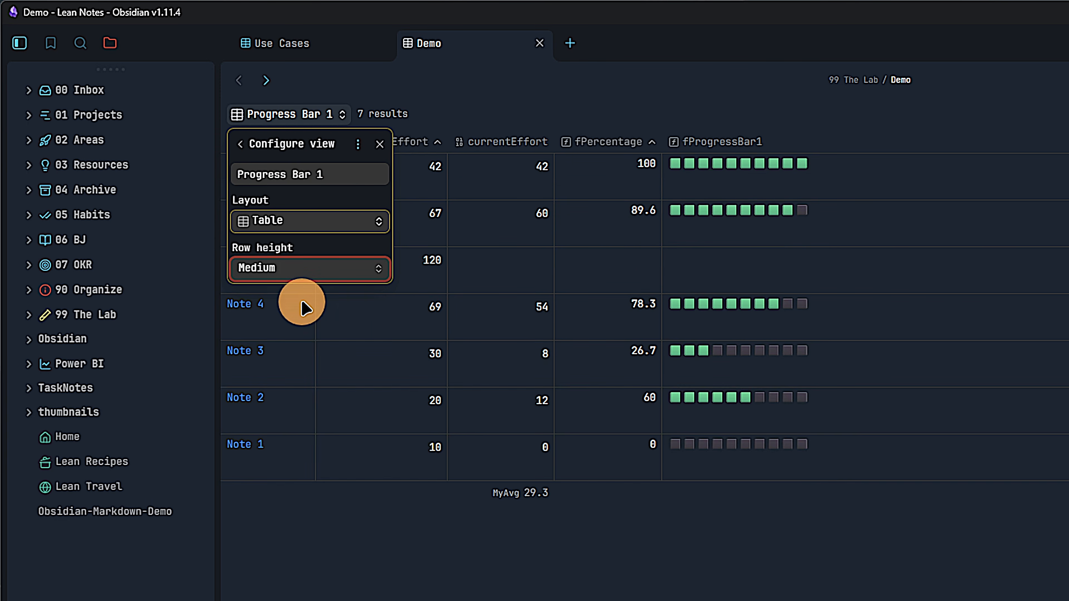
pyautogui.click(298, 272)
pyautogui.click(301, 331)
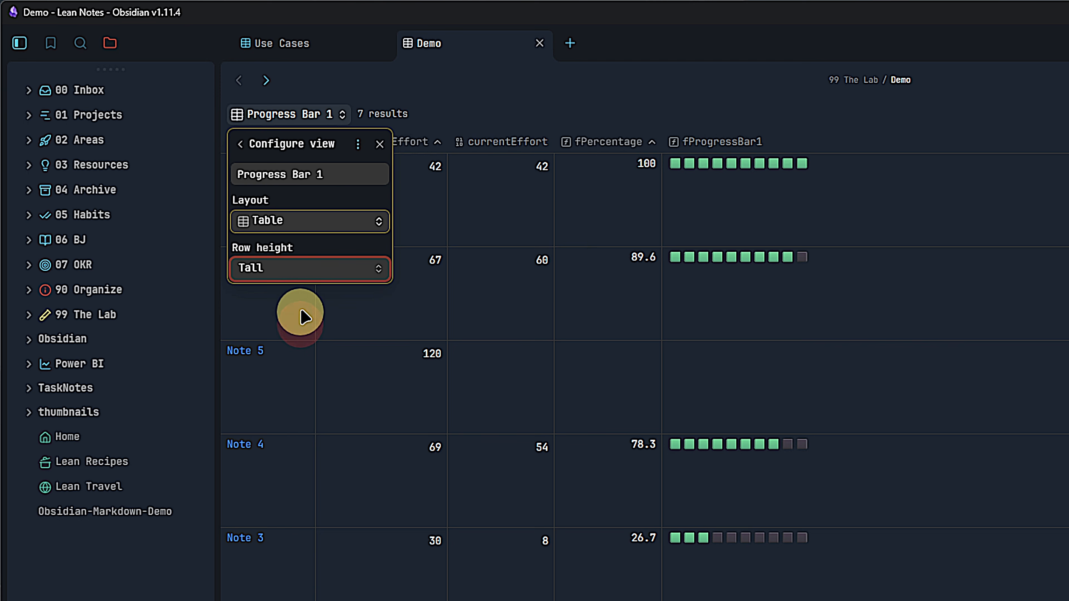
pyautogui.click(298, 272)
pyautogui.click(296, 348)
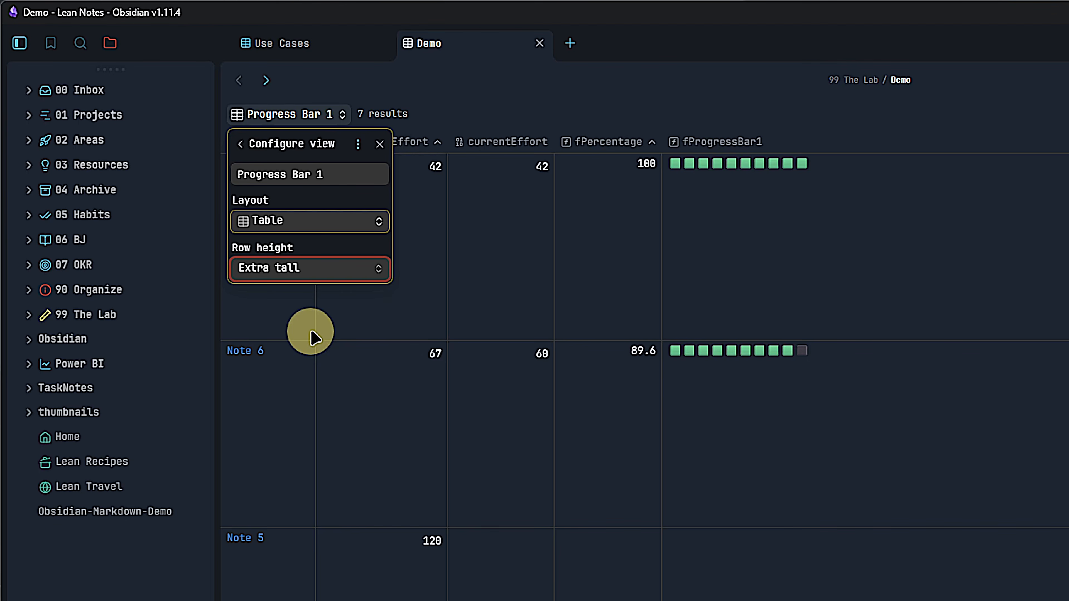
pyautogui.click(313, 336)
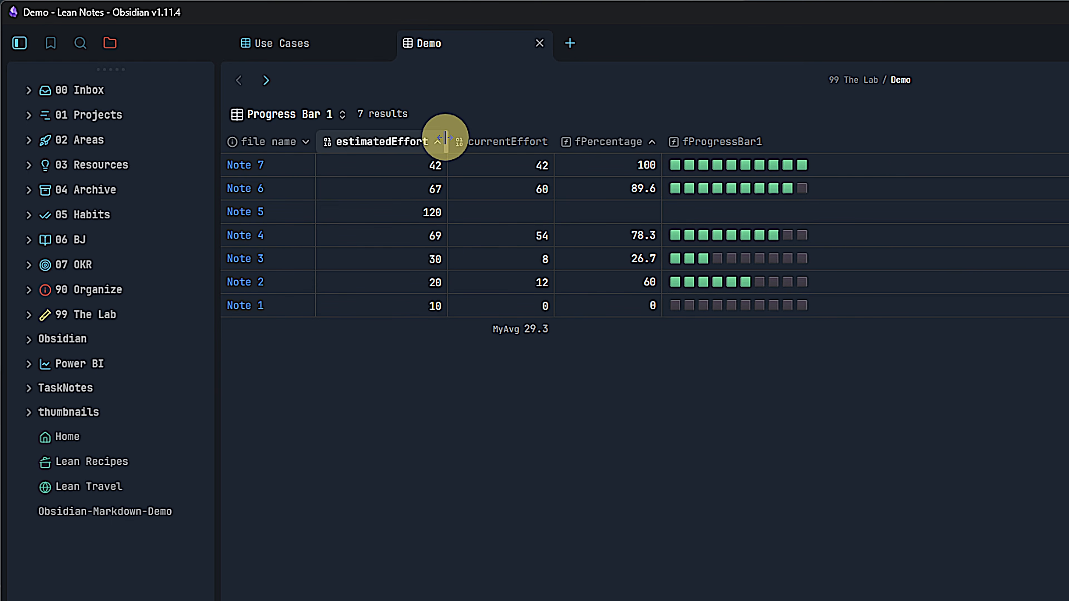
# Narrow the estimatedEffort and currentEffort columns, and restore both to the width that fits their headings.
pyautogui.moveTo(445, 142); pyautogui.dragTo(381, 141)
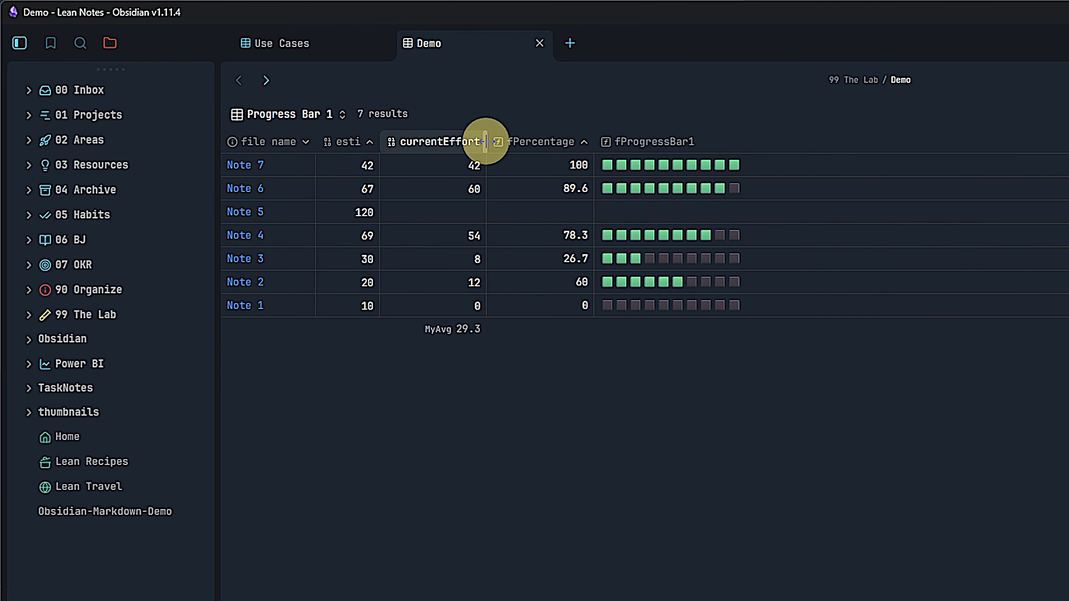
pyautogui.moveTo(482, 136); pyautogui.dragTo(436, 135)
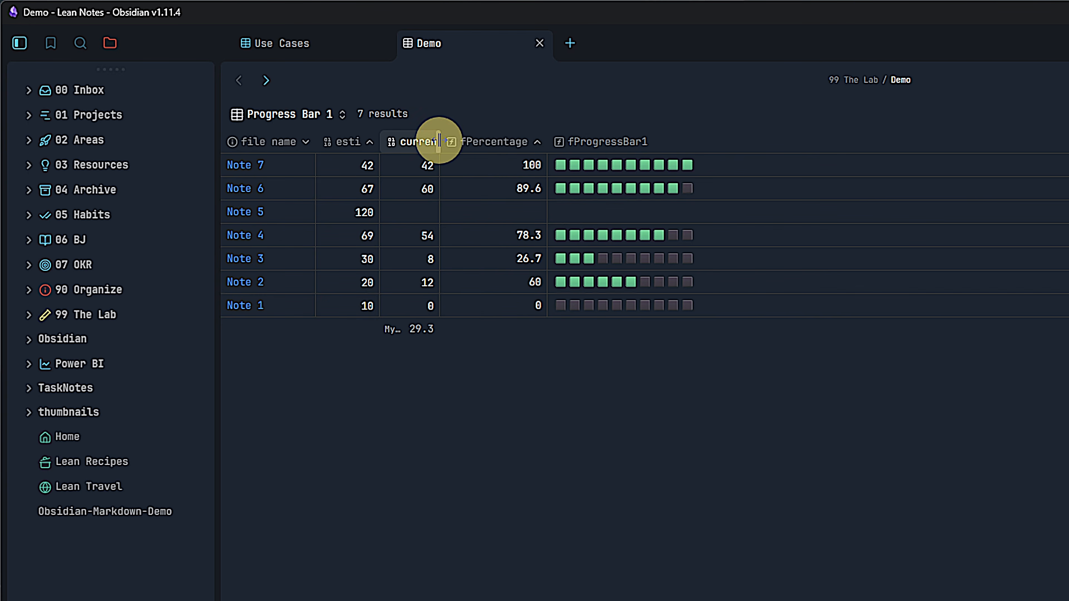
pyautogui.doubleClick(439, 140)
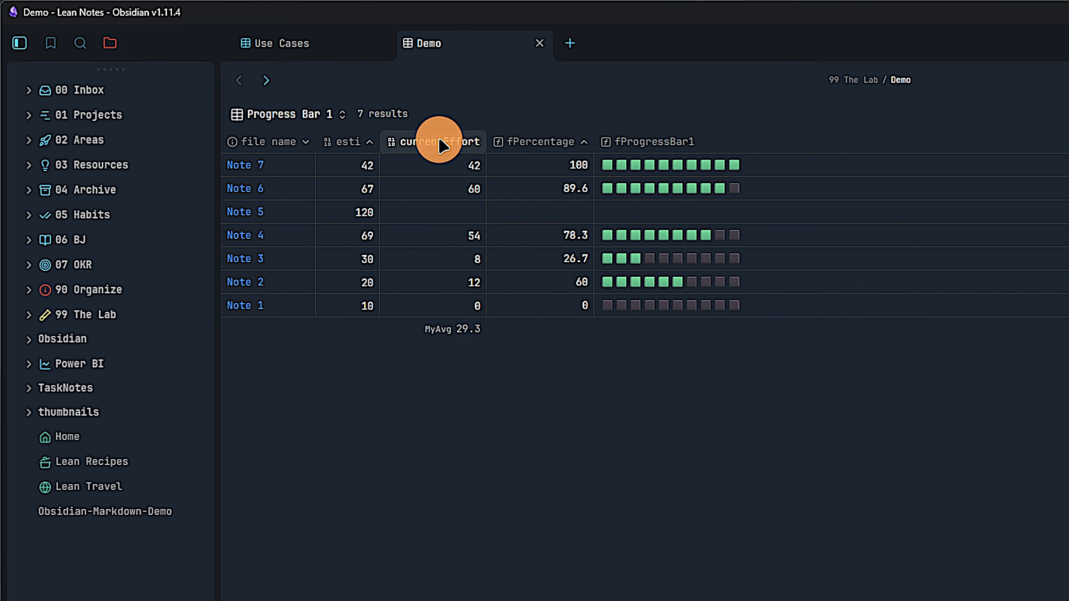
pyautogui.doubleClick(379, 141)
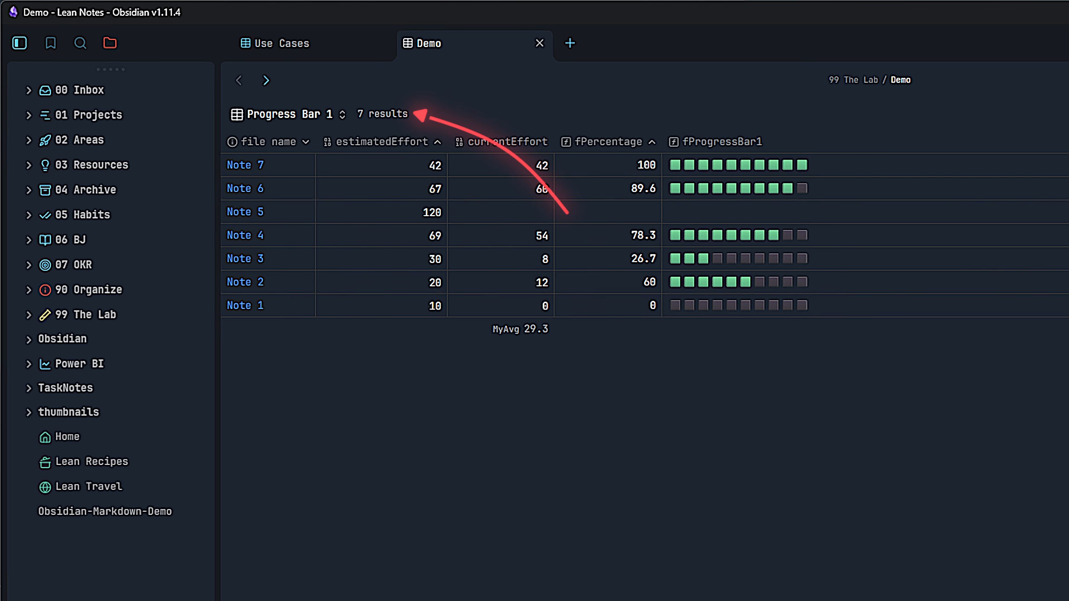
# Limit the Progress Bar 1 view to 3 results and sort it by fProgressBar1 in descending order.
pyautogui.click(396, 122)
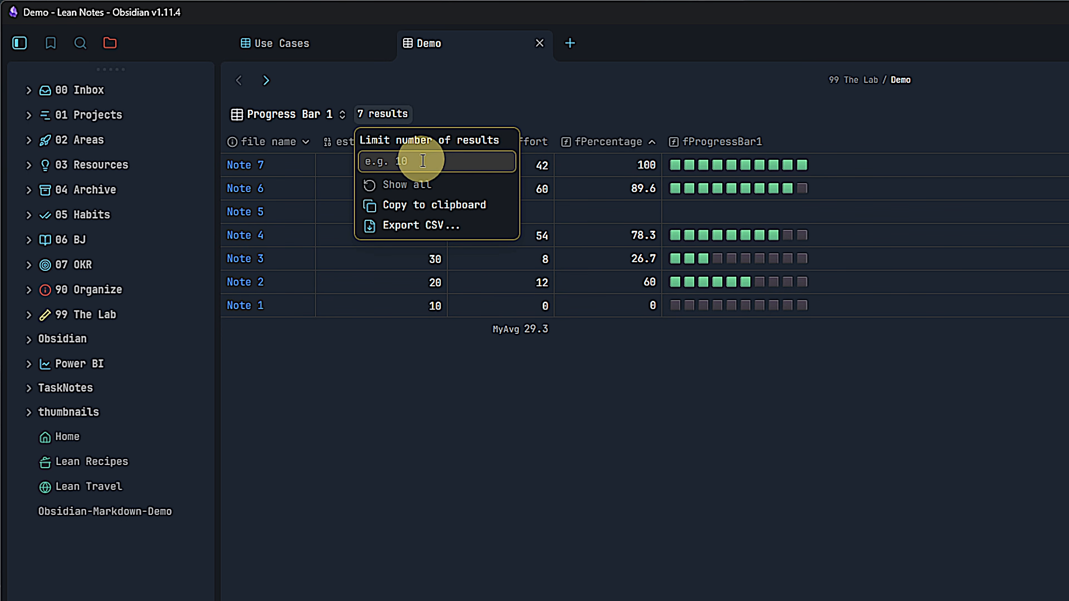
pyautogui.write('3')
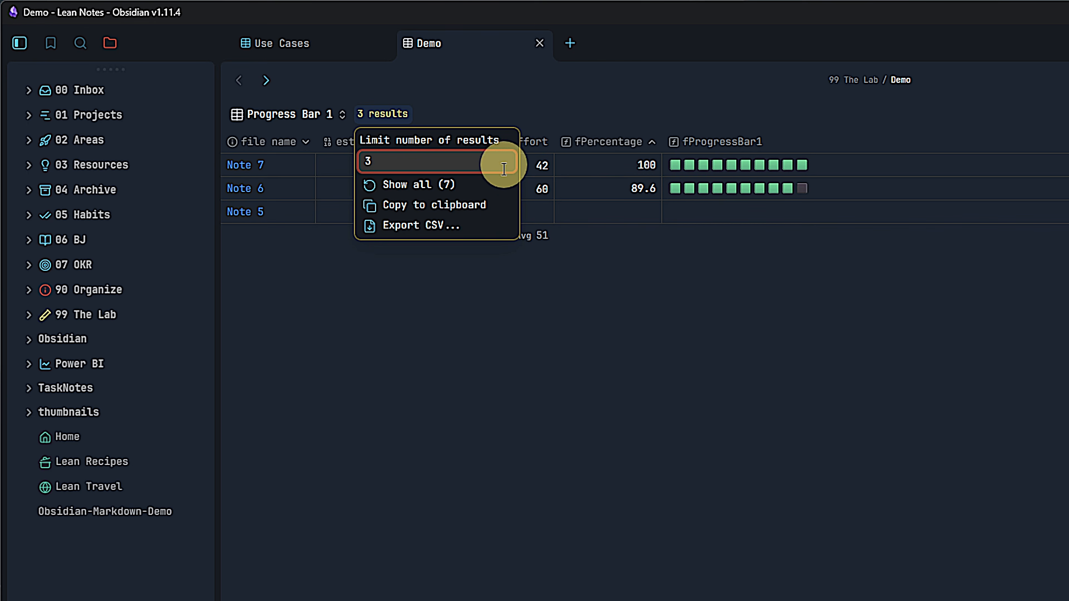
pyautogui.click(488, 390)
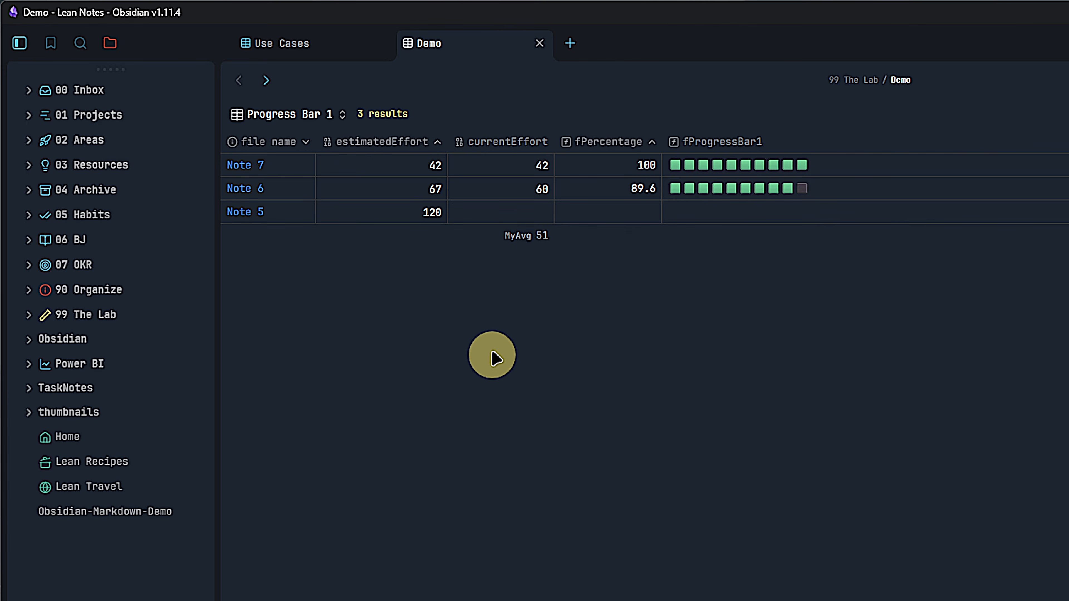
pyautogui.click(694, 152)
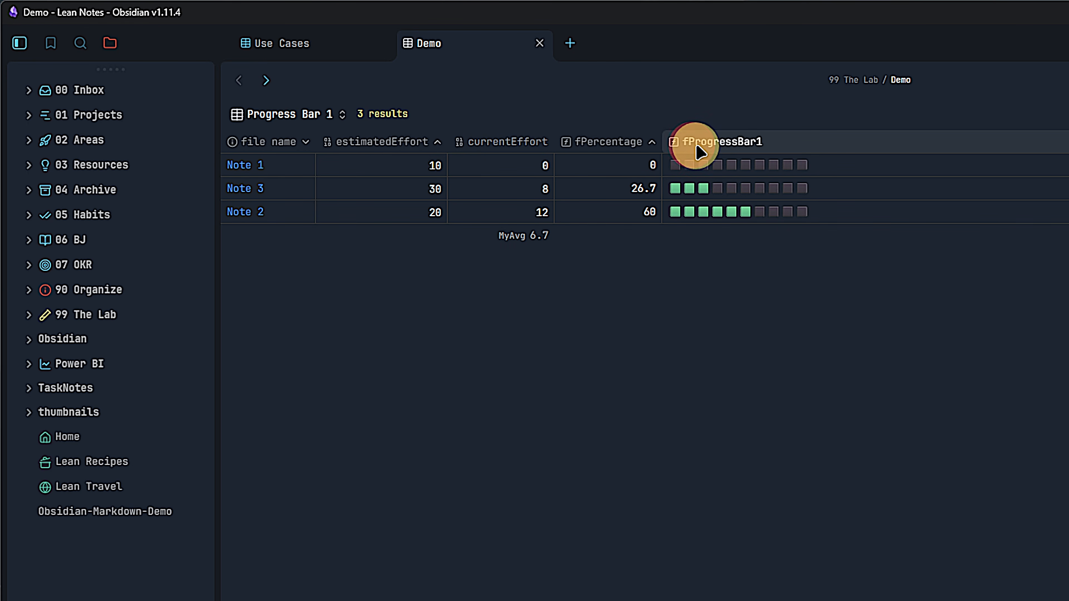
pyautogui.click(707, 147)
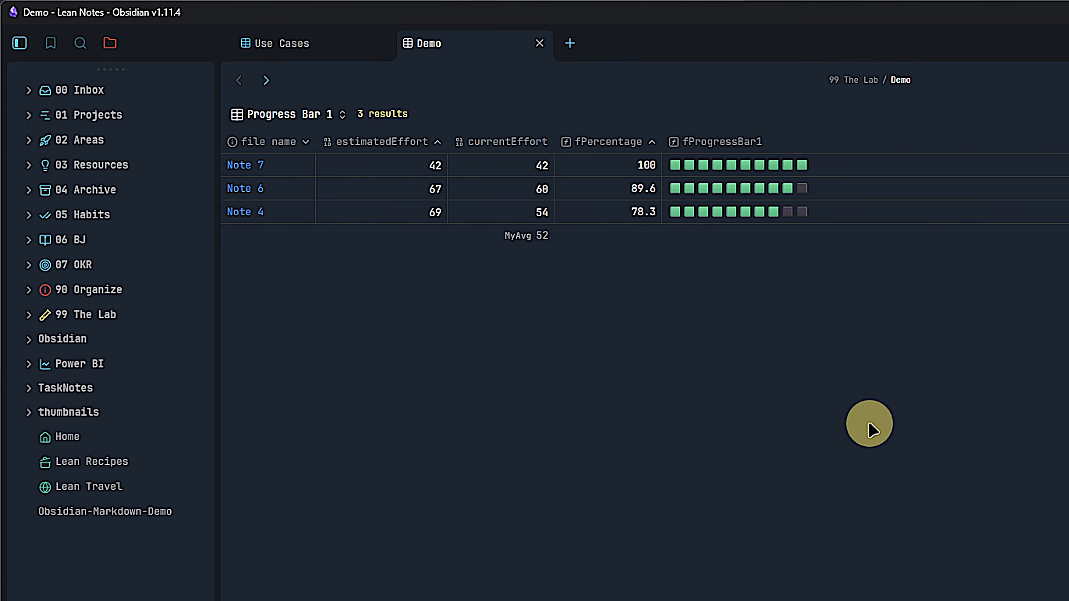
# Copy the limited Progress Bar 1 results to the clipboard and paste them as a table into Note 1 above the Recipes embed.
pyautogui.click(382, 114)
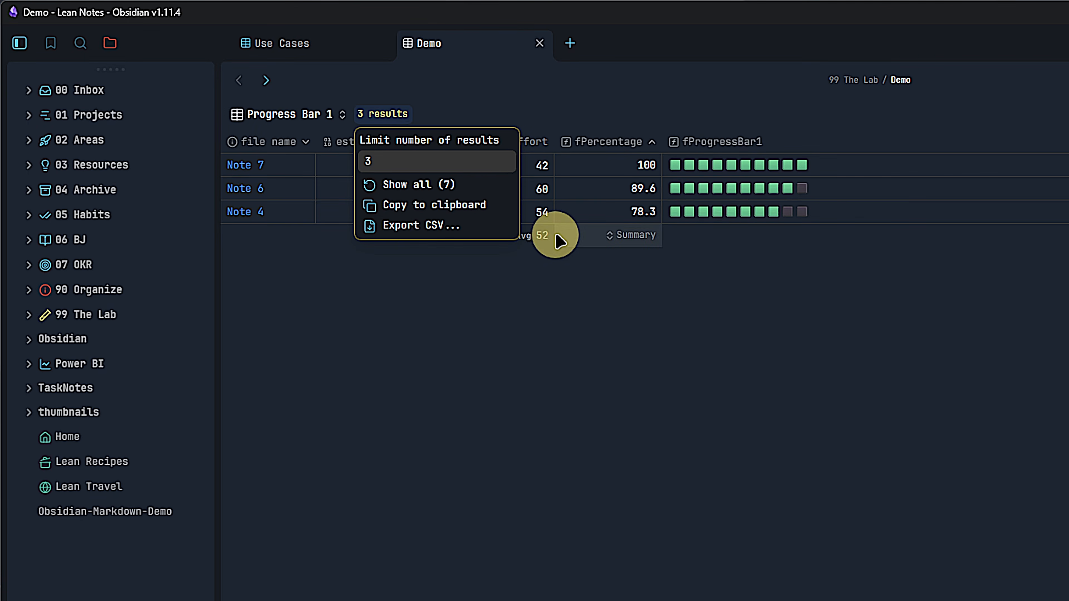
pyautogui.click(507, 205)
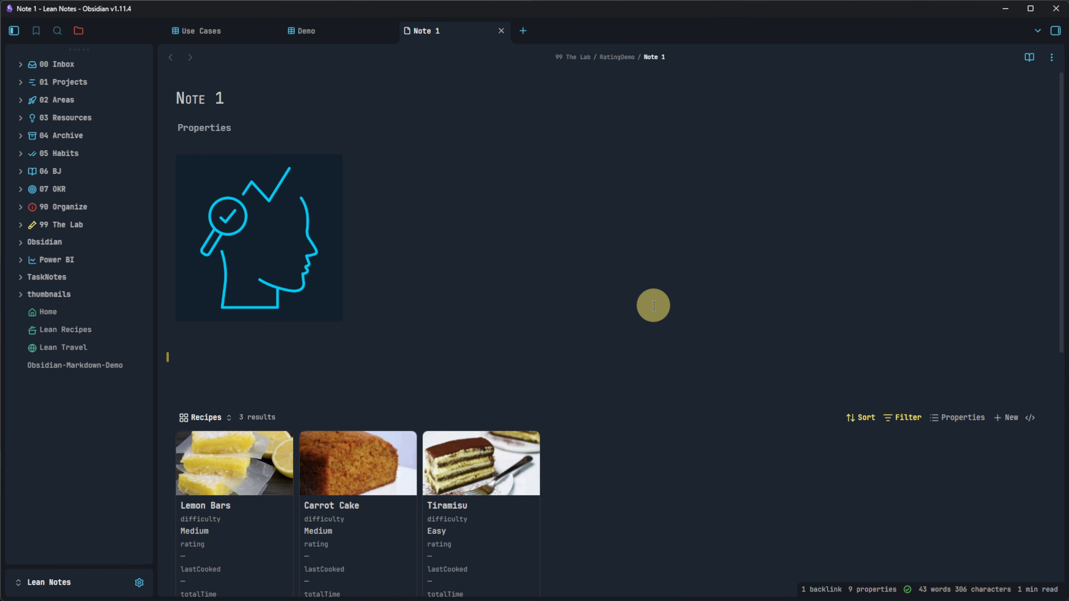
pyautogui.hotkey('ctrl', 'v')
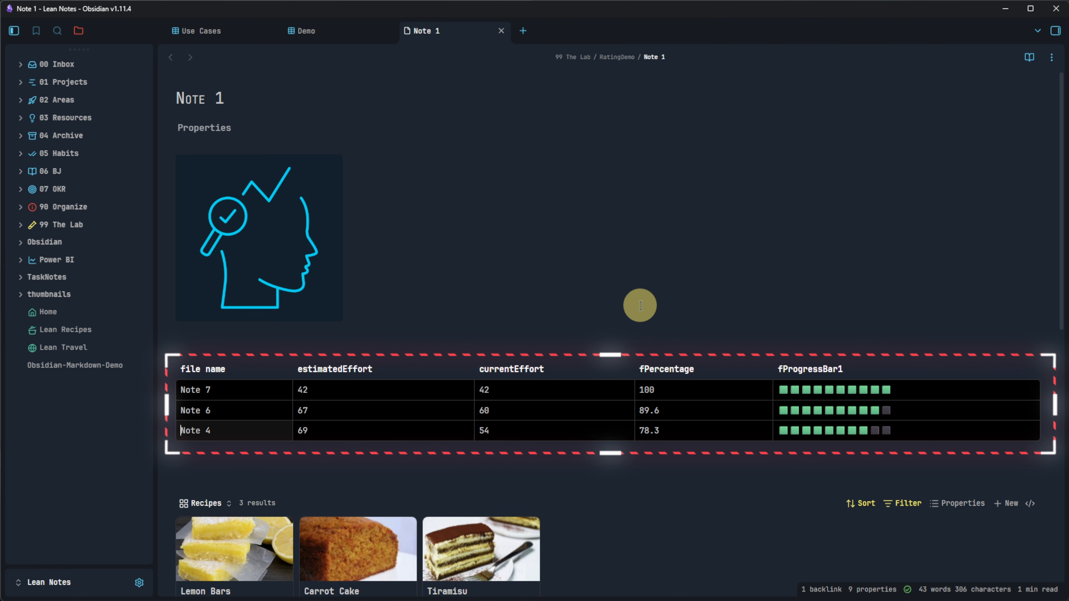